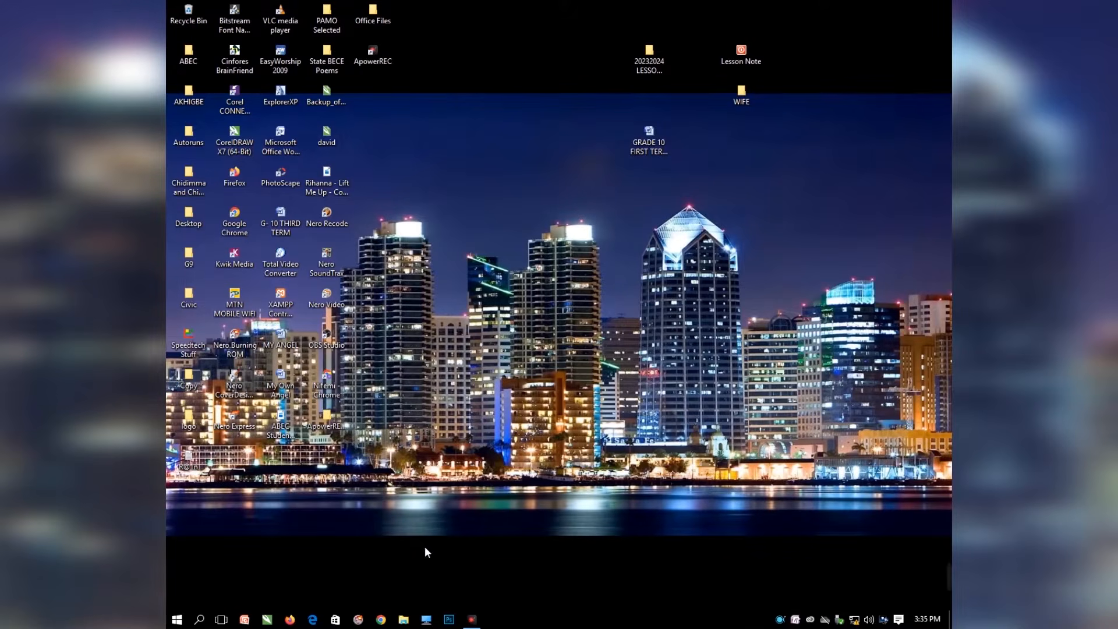
- Start HP Smart Install from the CD drive in This PC, accept the license agreement and install the HP LaserJet software
left_click(179, 621)
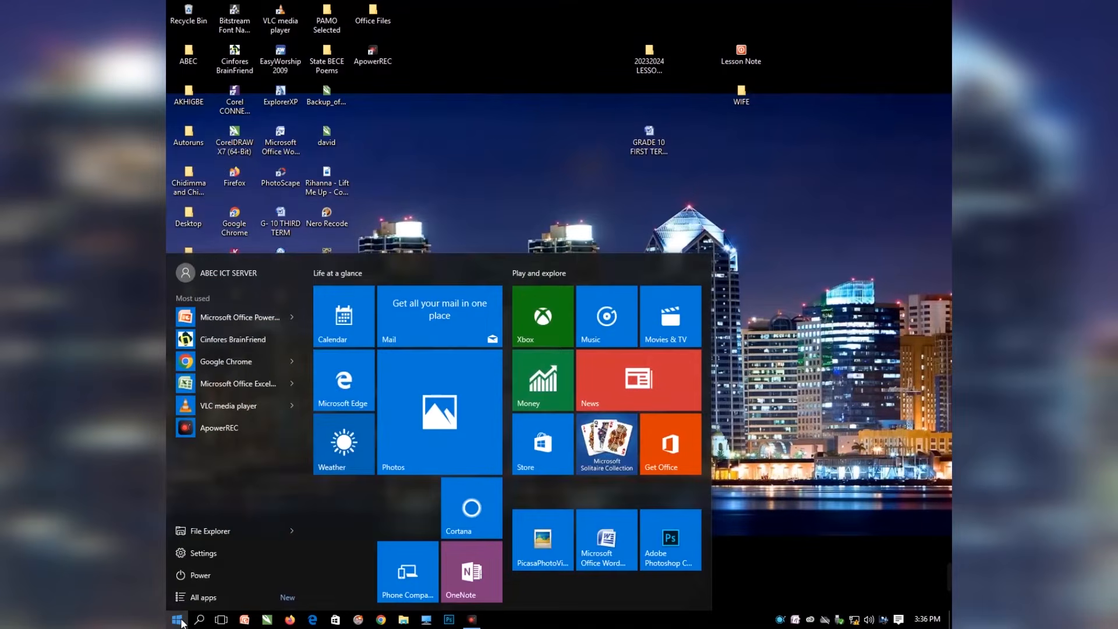
type("pc")
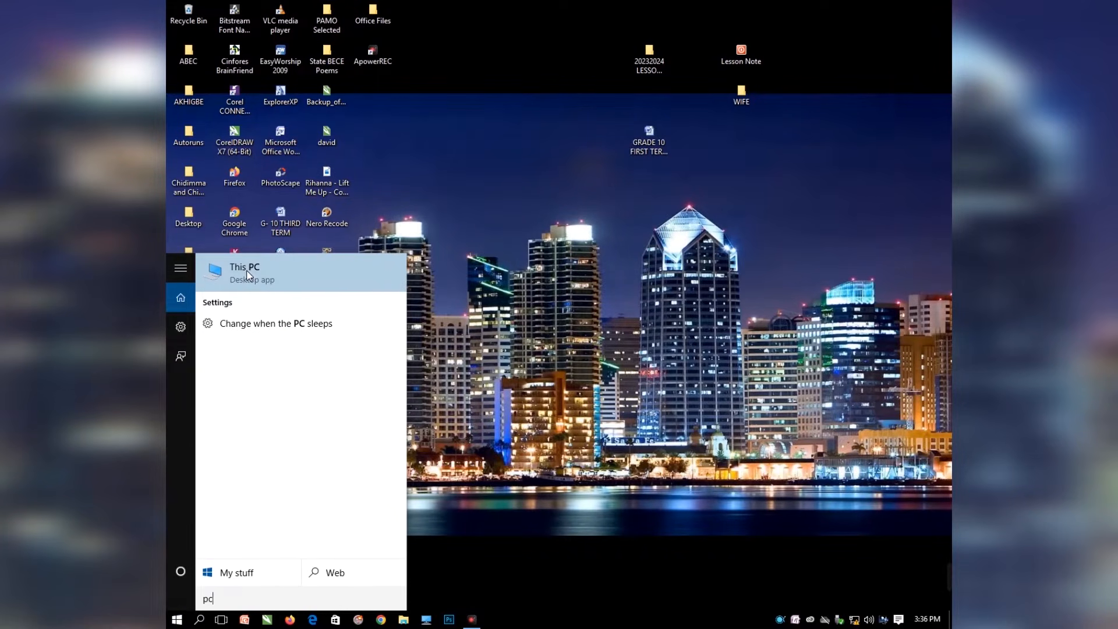
left_click(248, 275)
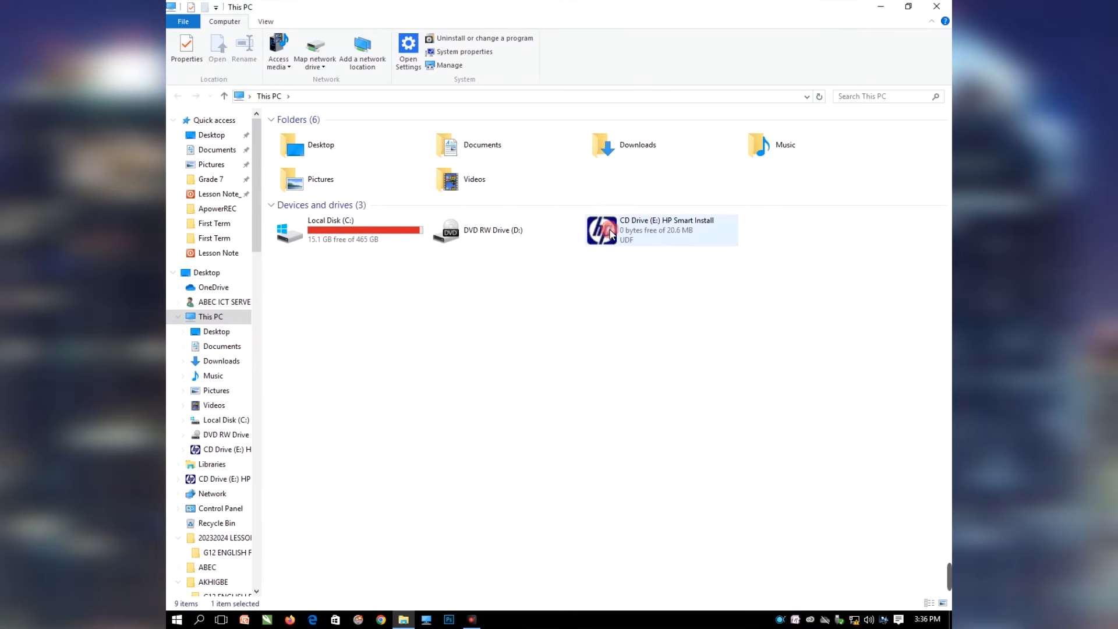
double_click(441, 338)
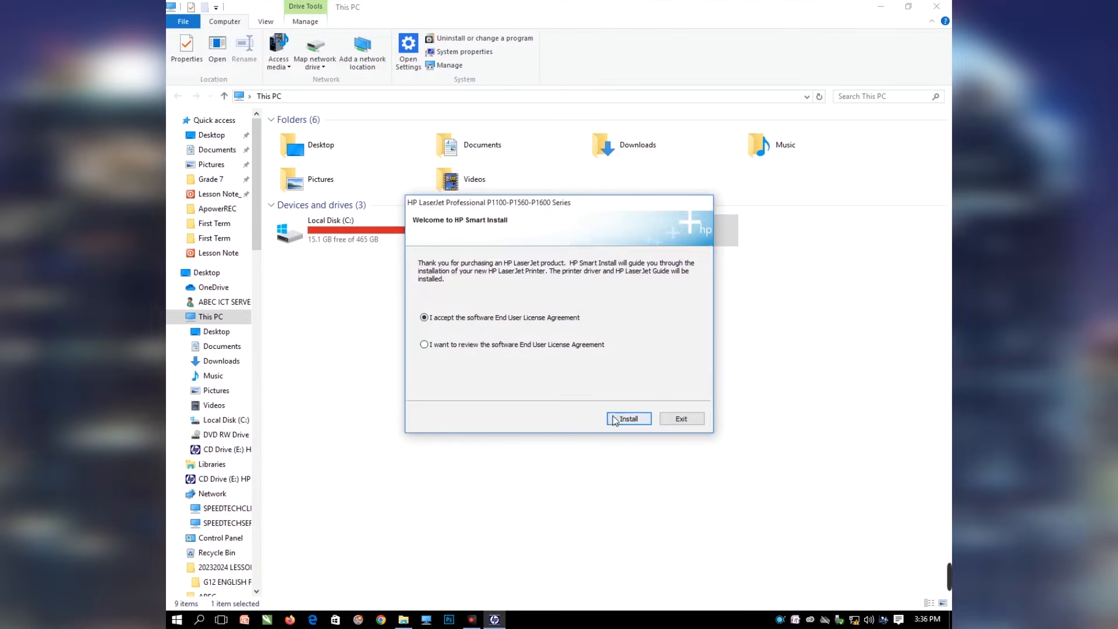
left_click(622, 420)
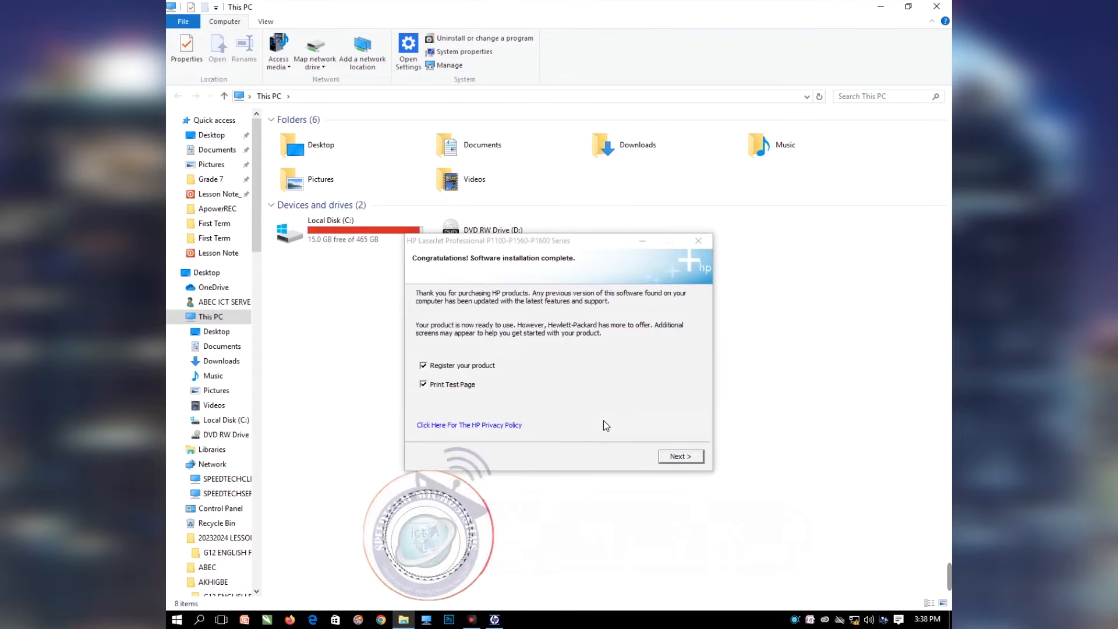
- Finish the HP LaserJet setup with product registration deselected and close the This PC window
left_click(456, 386)
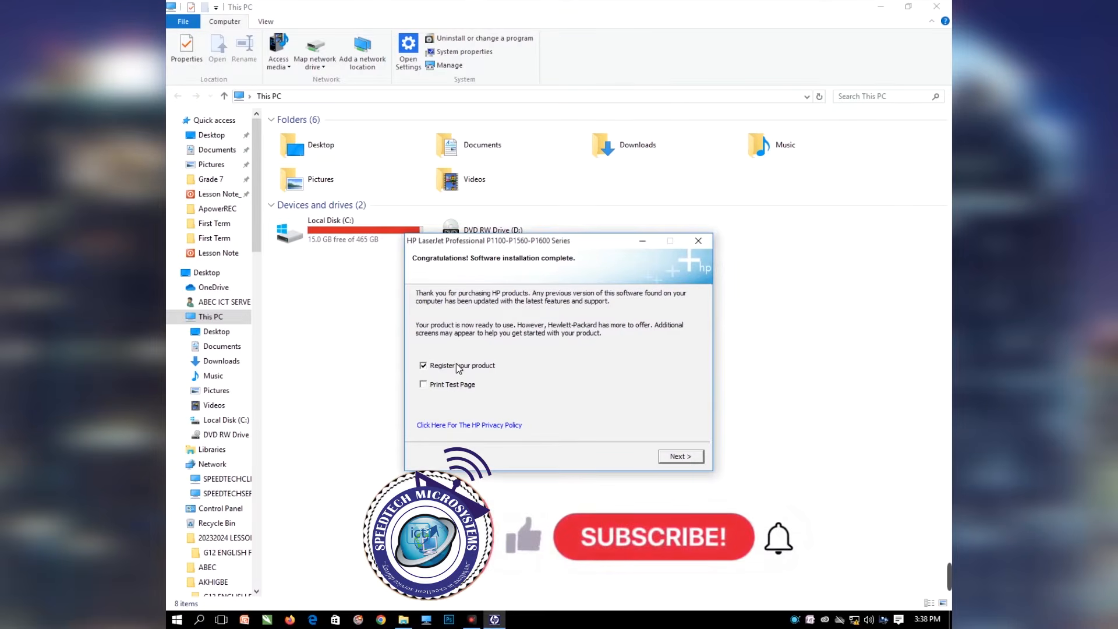
left_click(443, 384)
left_click(445, 366)
left_click(669, 458)
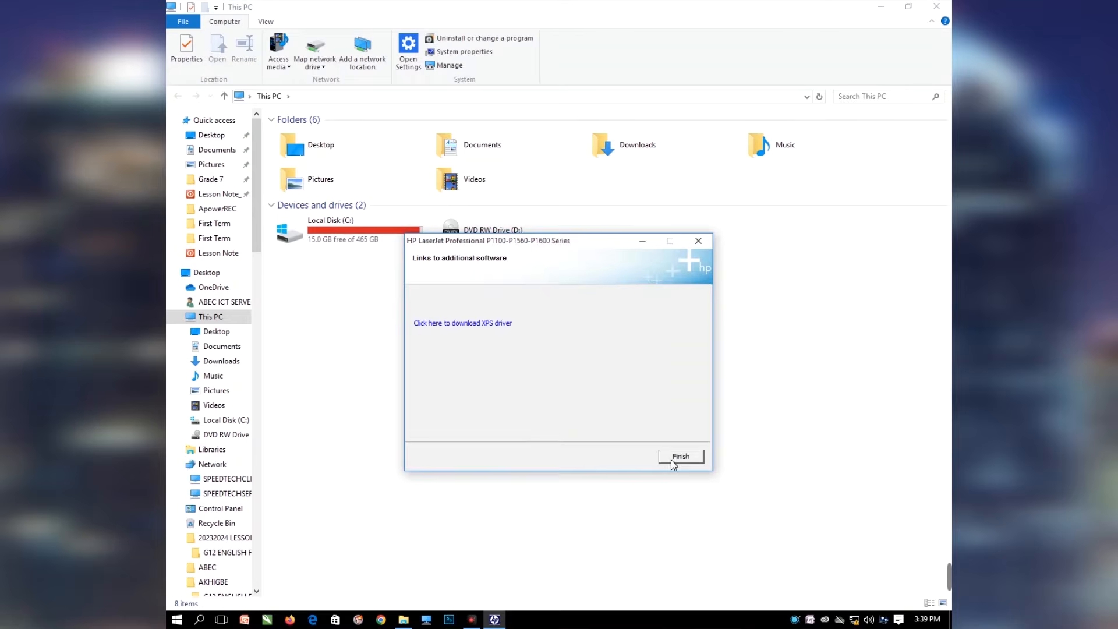
left_click(672, 461)
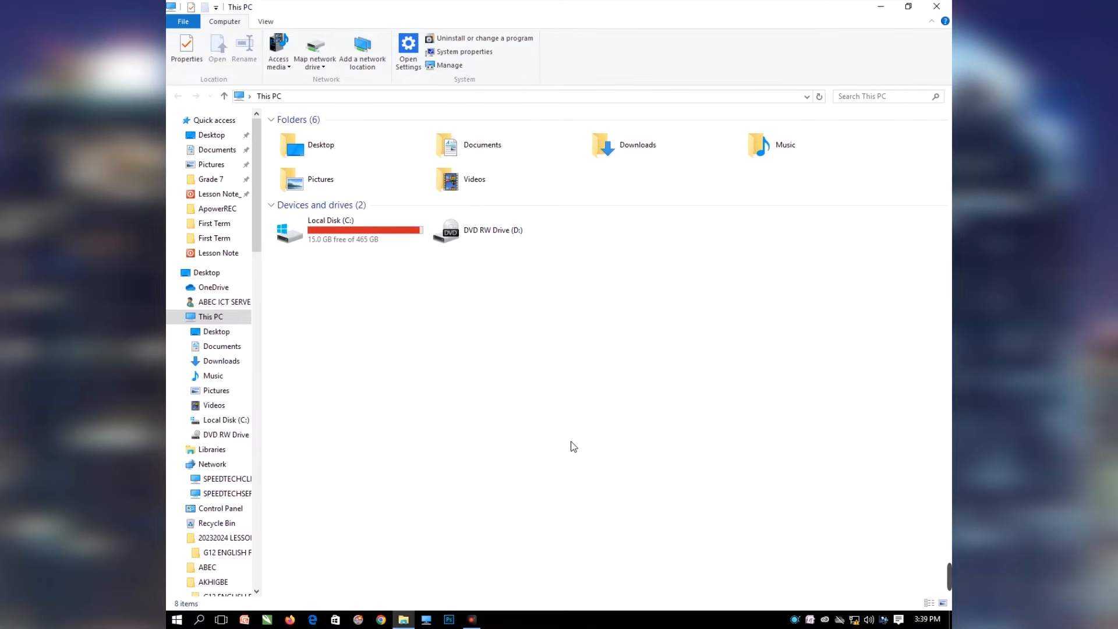
left_click(937, 7)
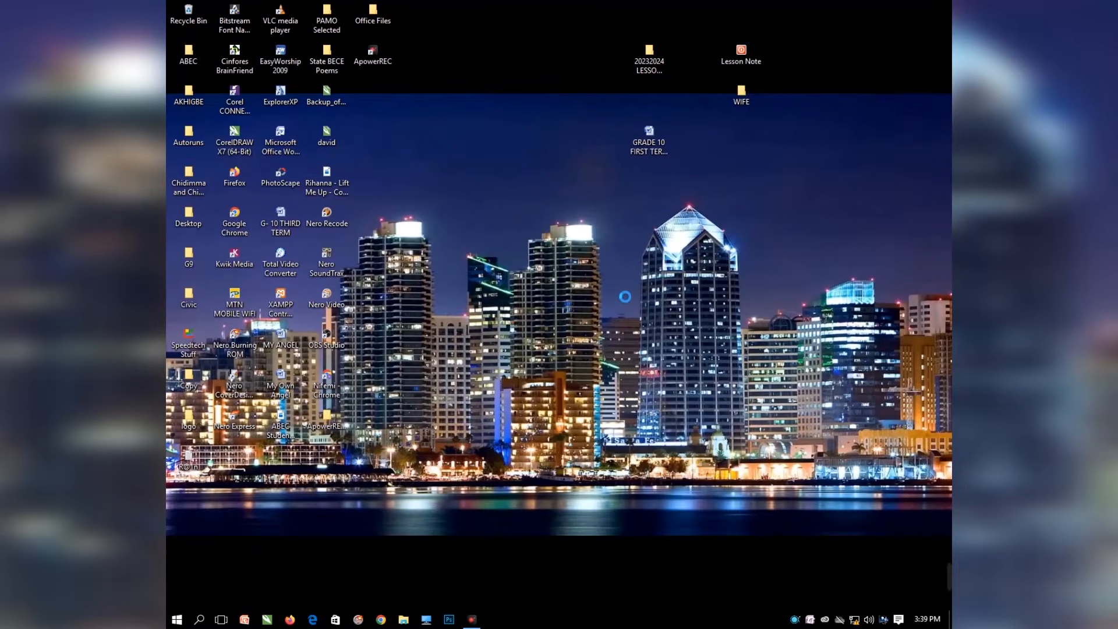
right_click(619, 302)
left_click(617, 298)
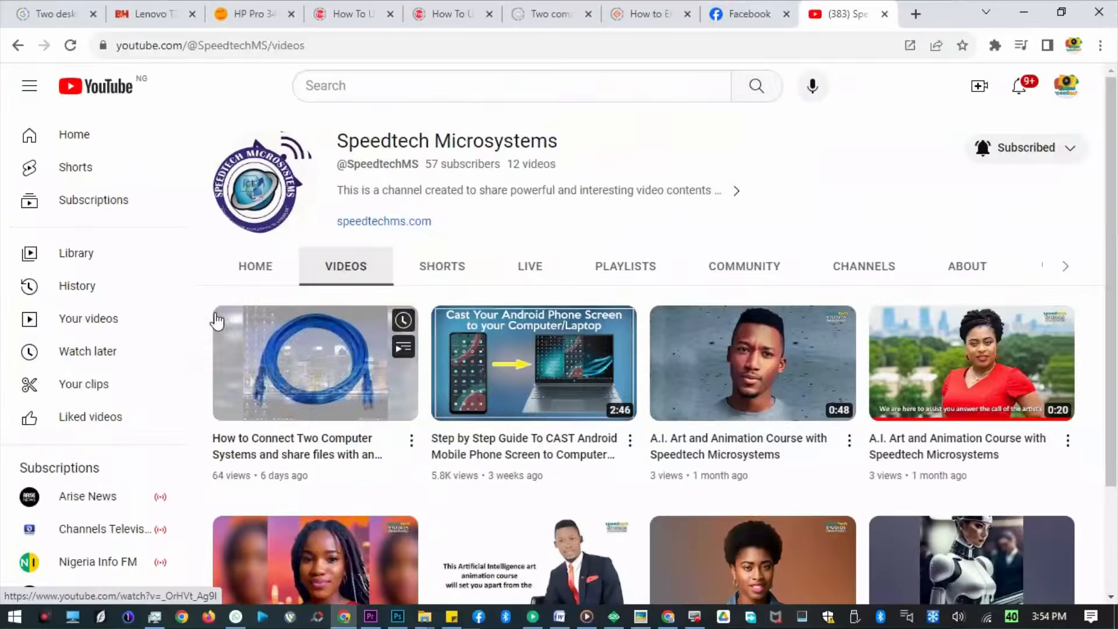
- Open the video "How to Connect Two Computer Systems and share files with an Ethernet / LAN Cable", highlight its title and pause playback
left_click(216, 320)
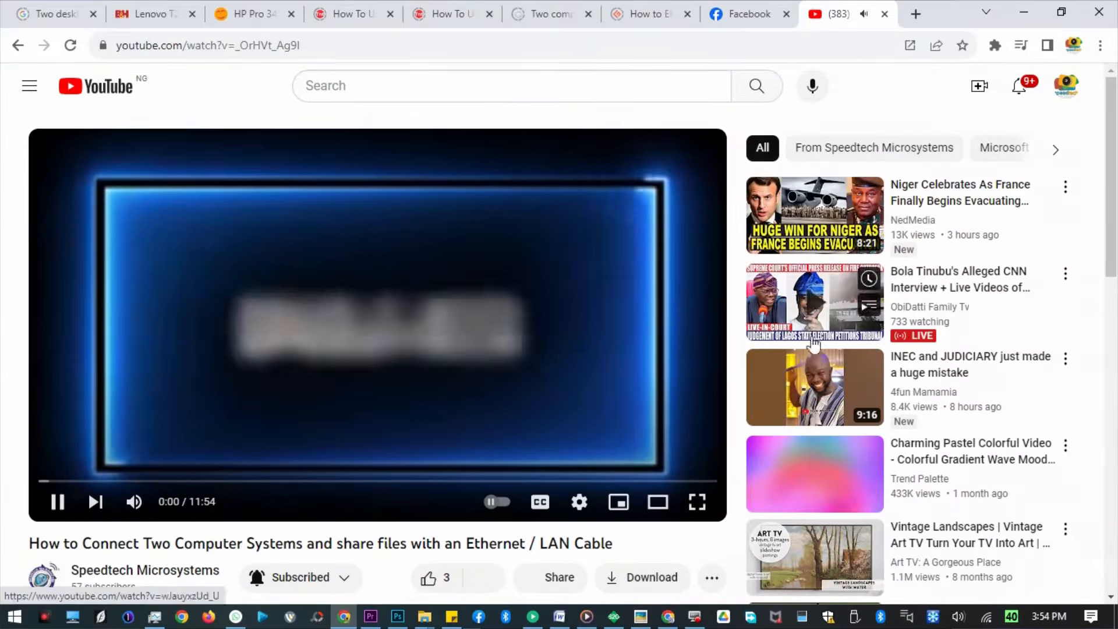
left_click_drag(29, 543, 615, 543)
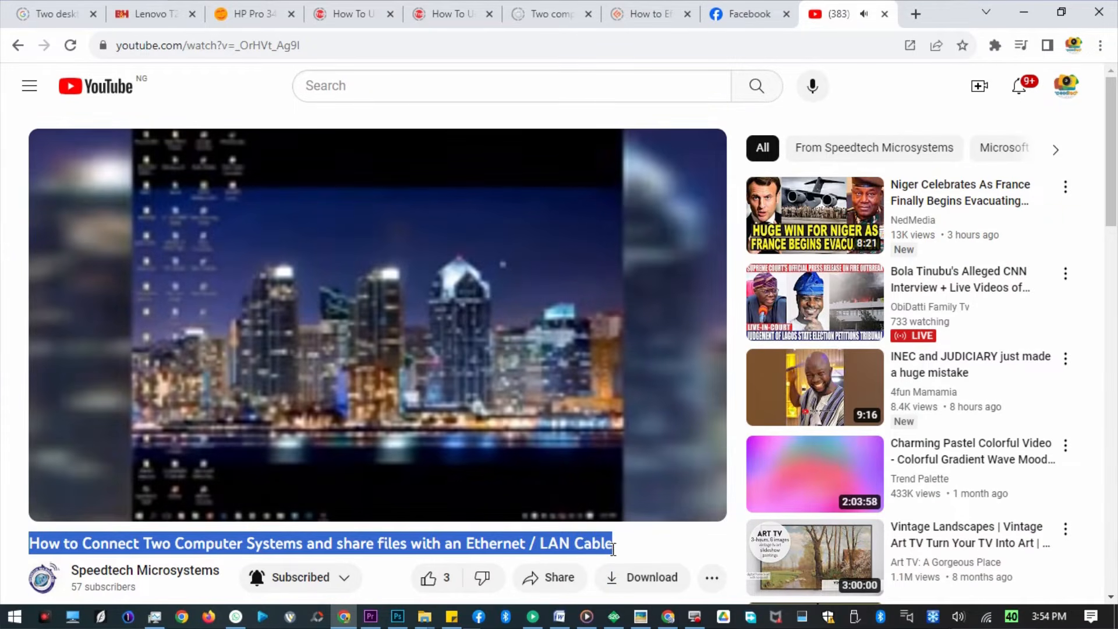
left_click(56, 508)
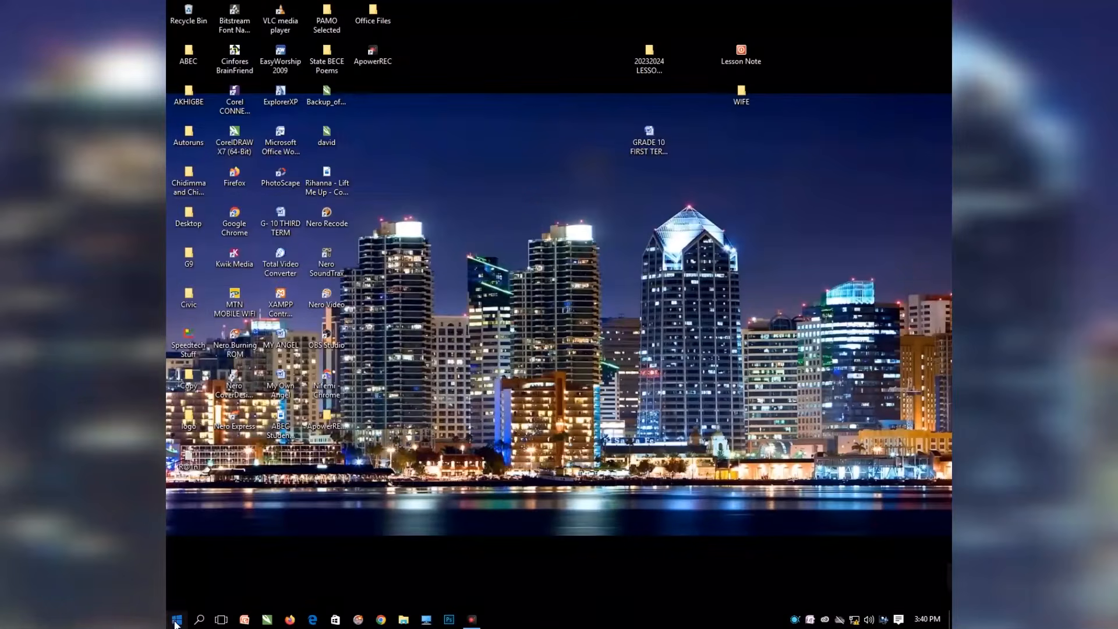
- Find Control Panel, open Devices and Printers, and select the HP LaserJet Professional P1102
left_click(176, 623)
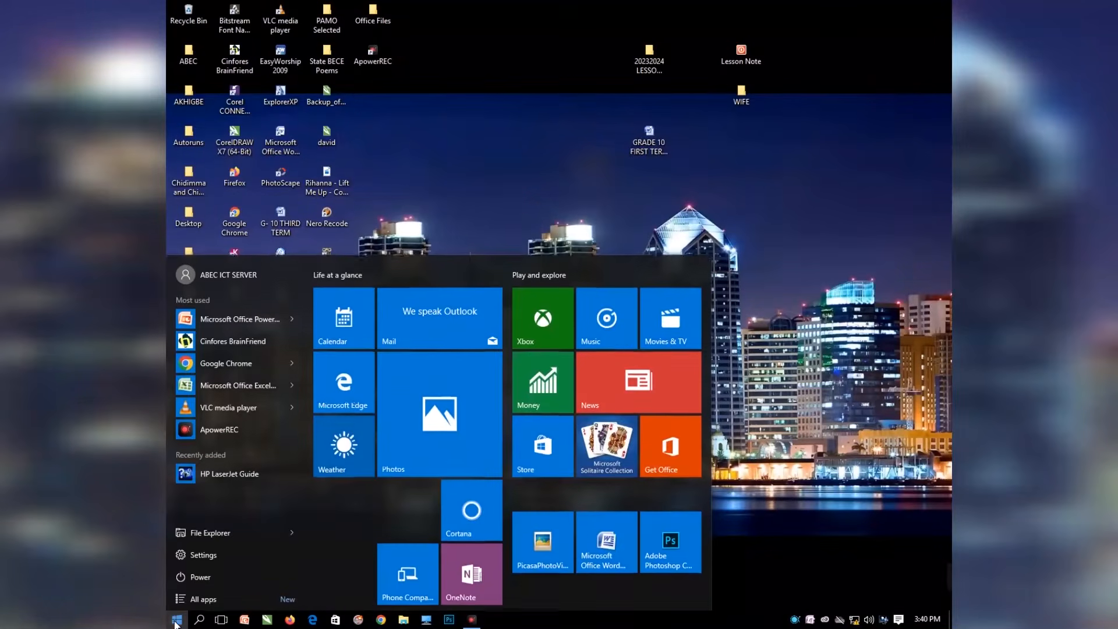
type("con")
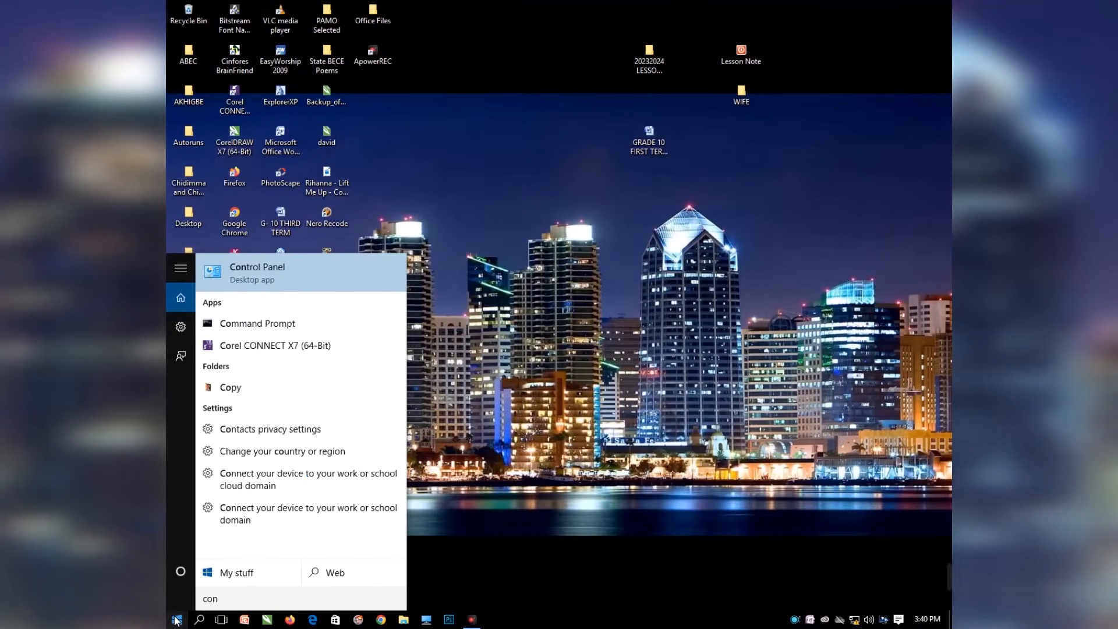
type("trol")
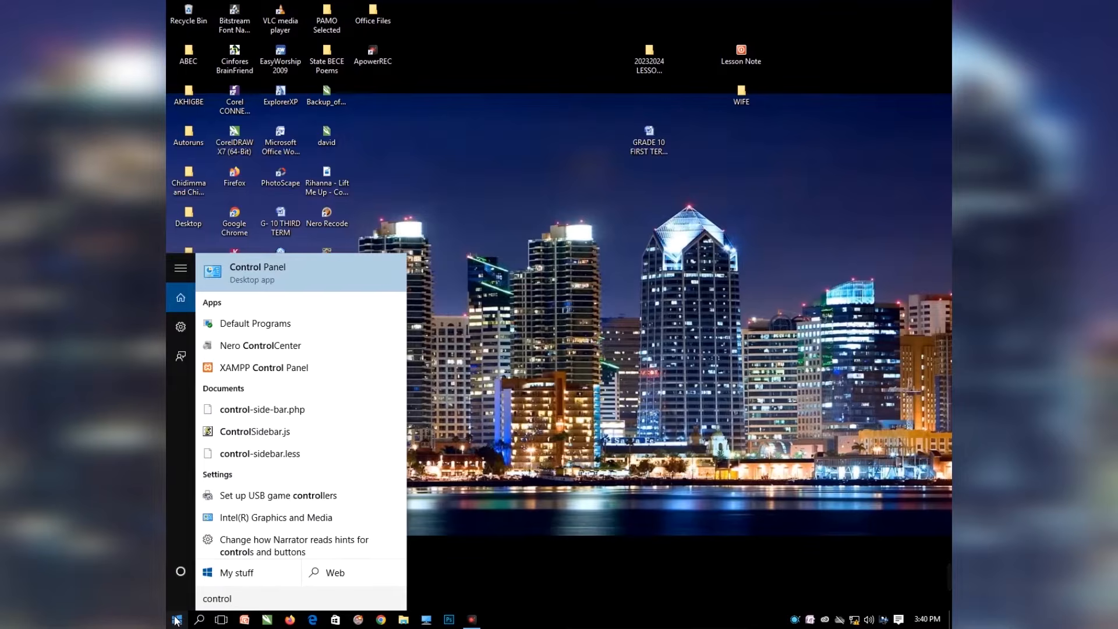
left_click(247, 279)
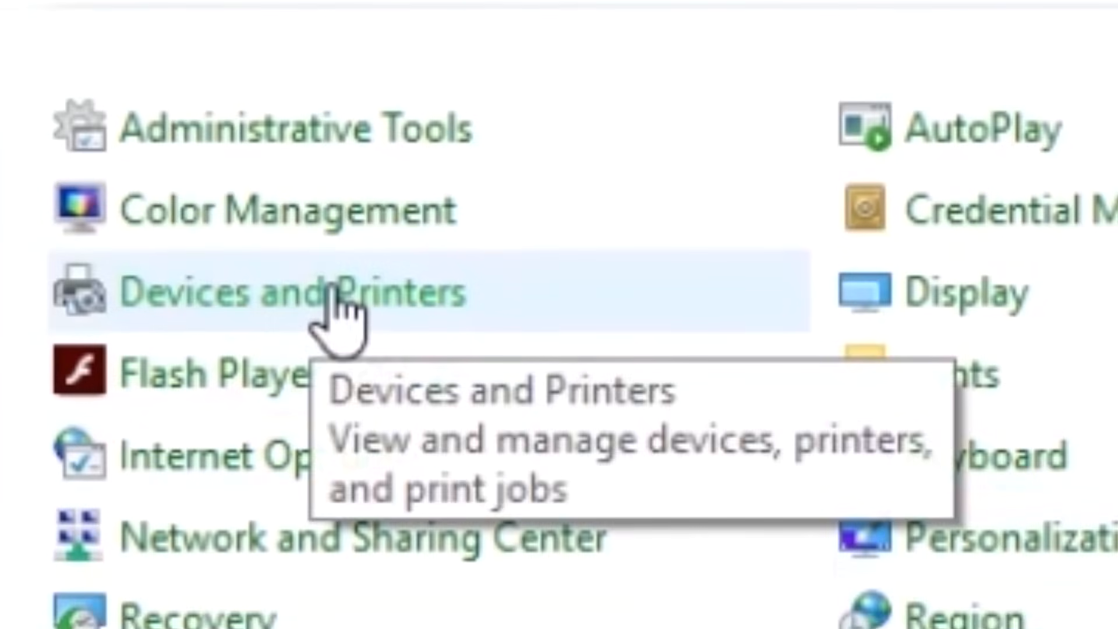
left_click(229, 128)
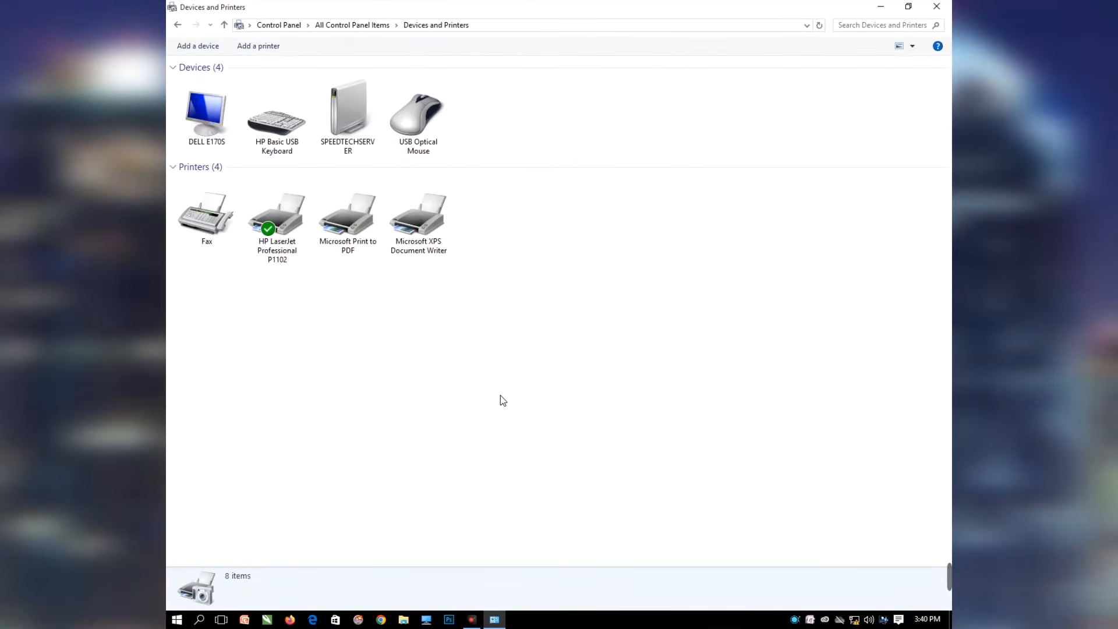
mouse_move(268, 228)
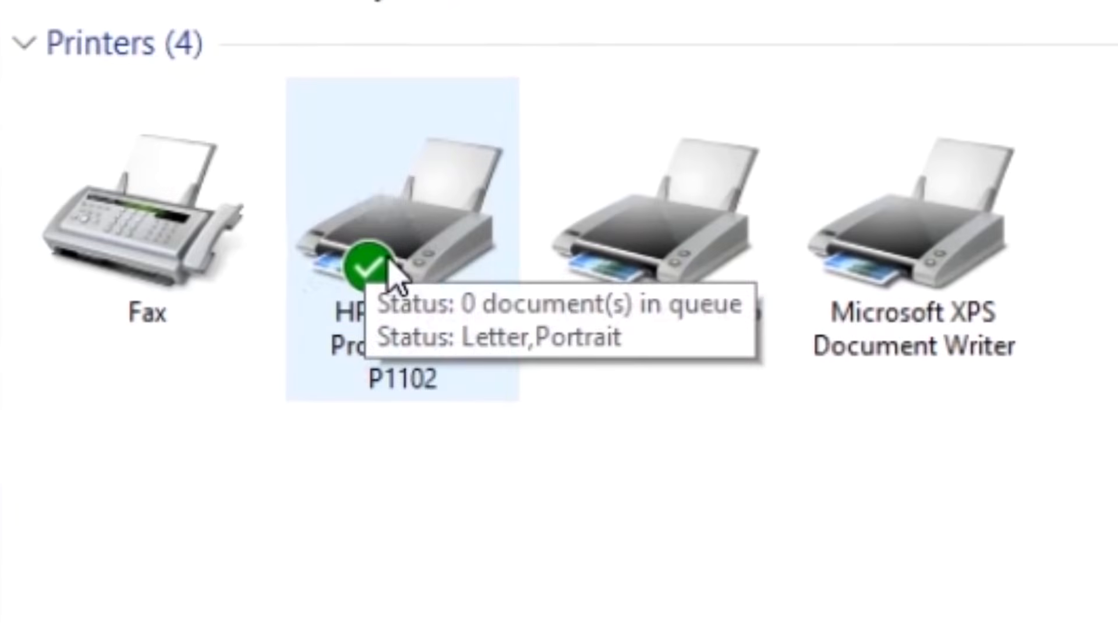
left_click(395, 276)
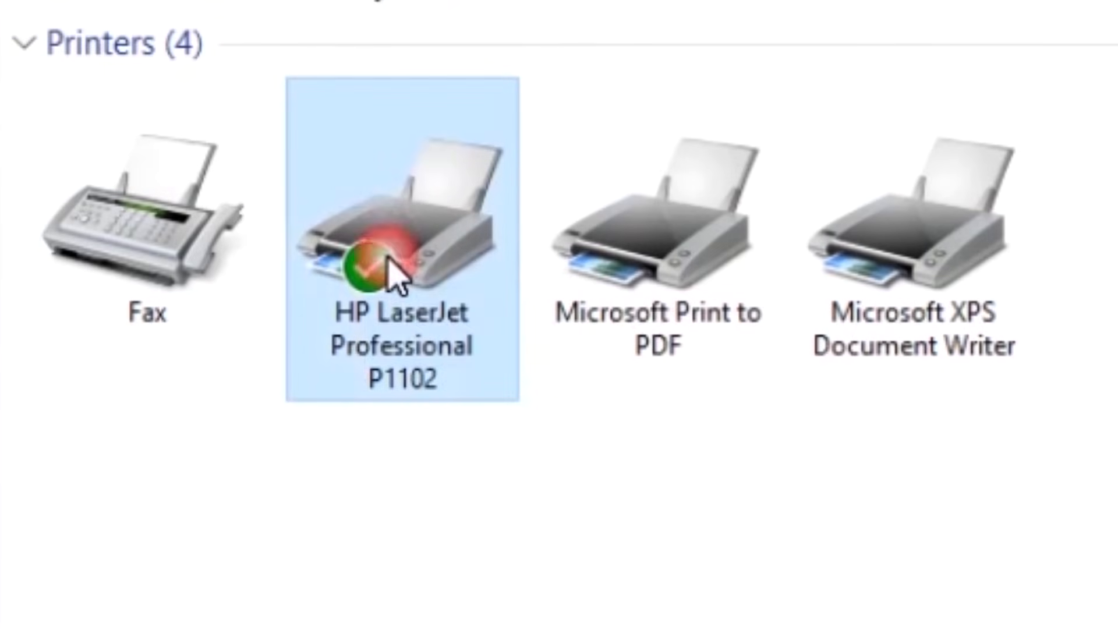
mouse_move(397, 261)
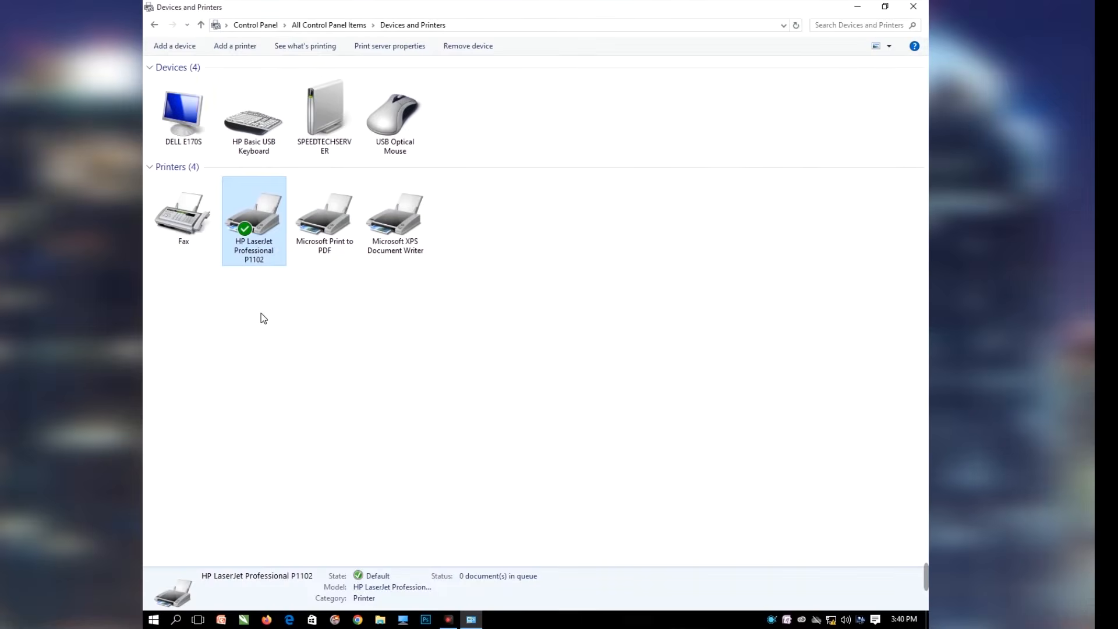
- Open the sharing settings in the printer properties of the HP LaserJet Professional P1102
right_click(263, 234)
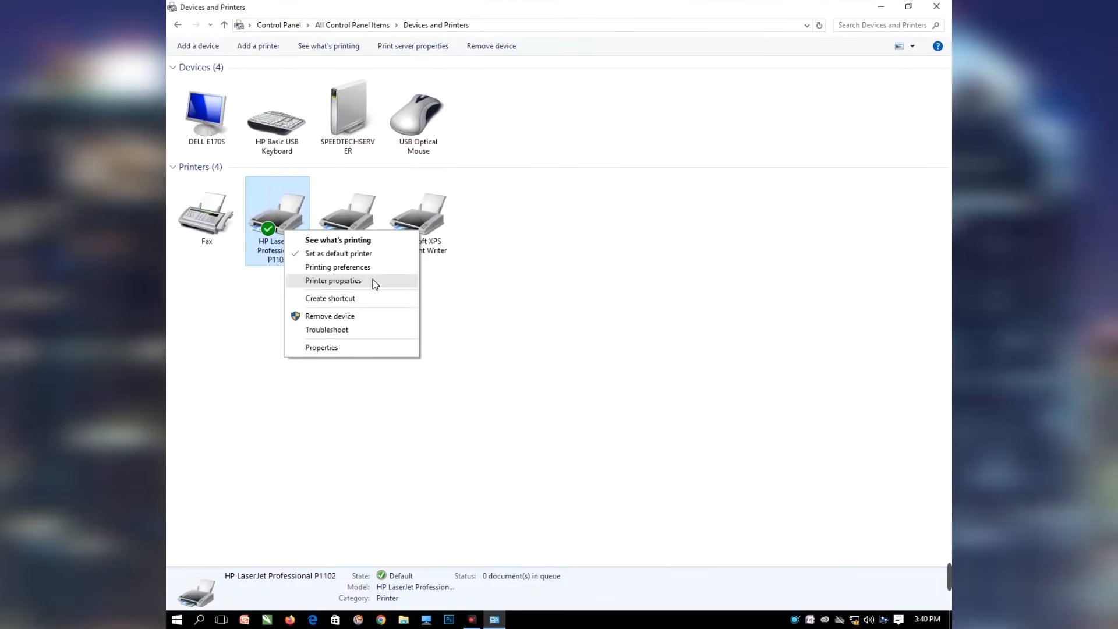
left_click(525, 304)
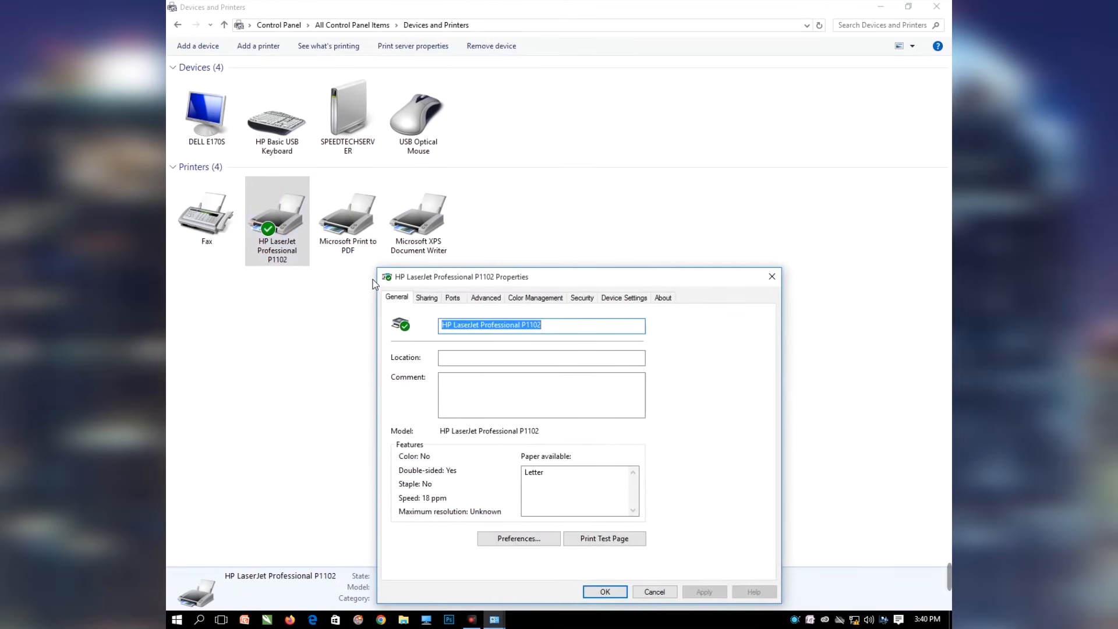
left_click_drag(457, 280, 523, 159)
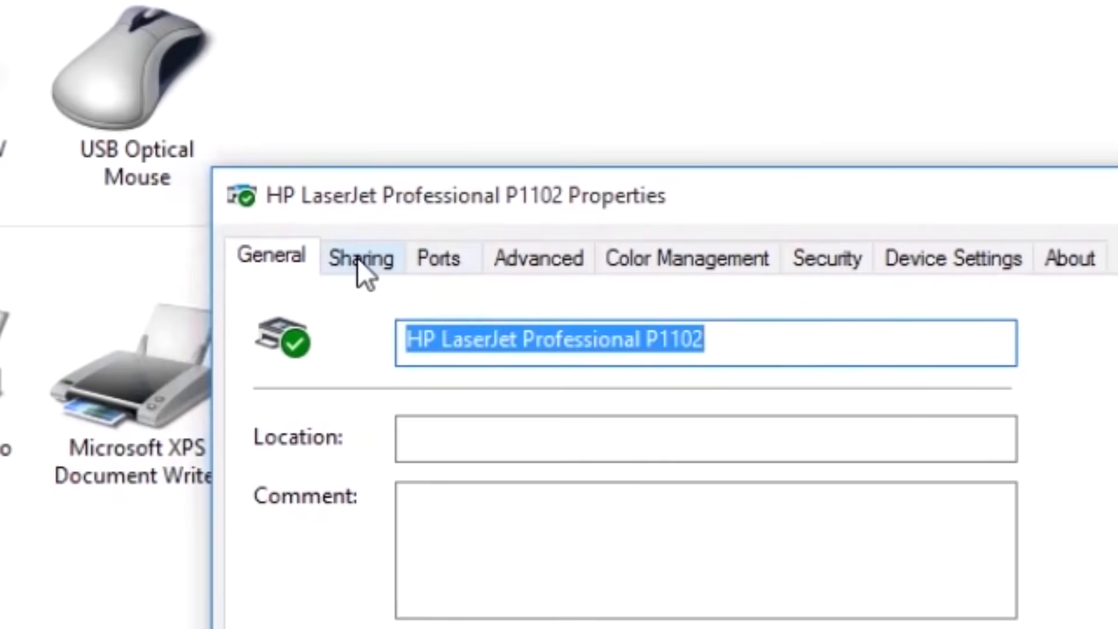
left_click(357, 257)
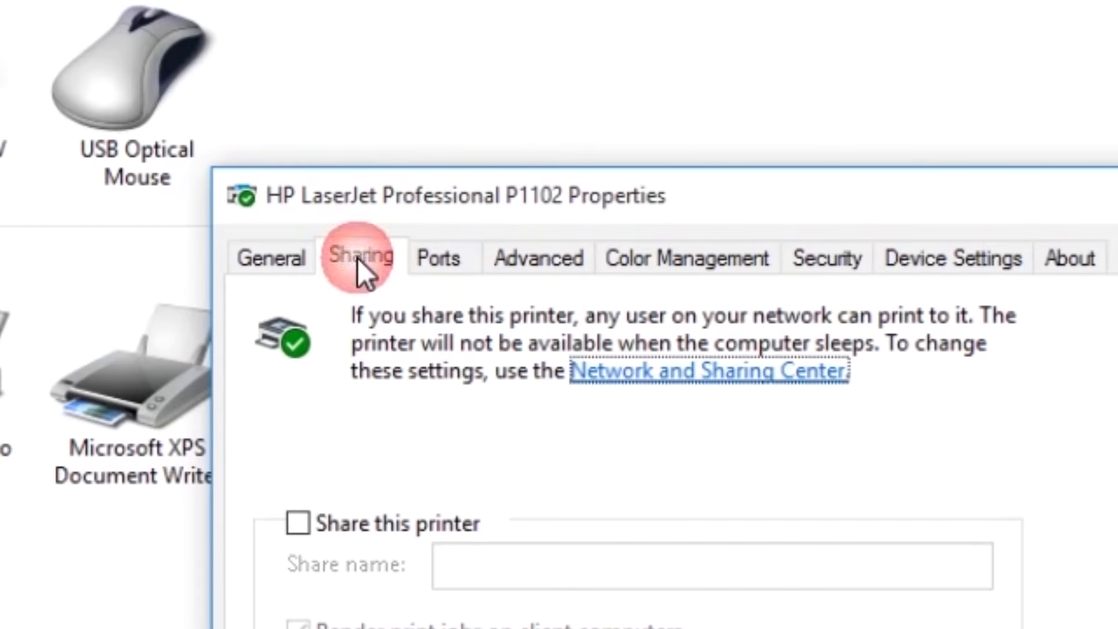
- Share the printer under the name HP LaserJet Professional P1102, apply the change, and close Devices and Printers
left_click(300, 523)
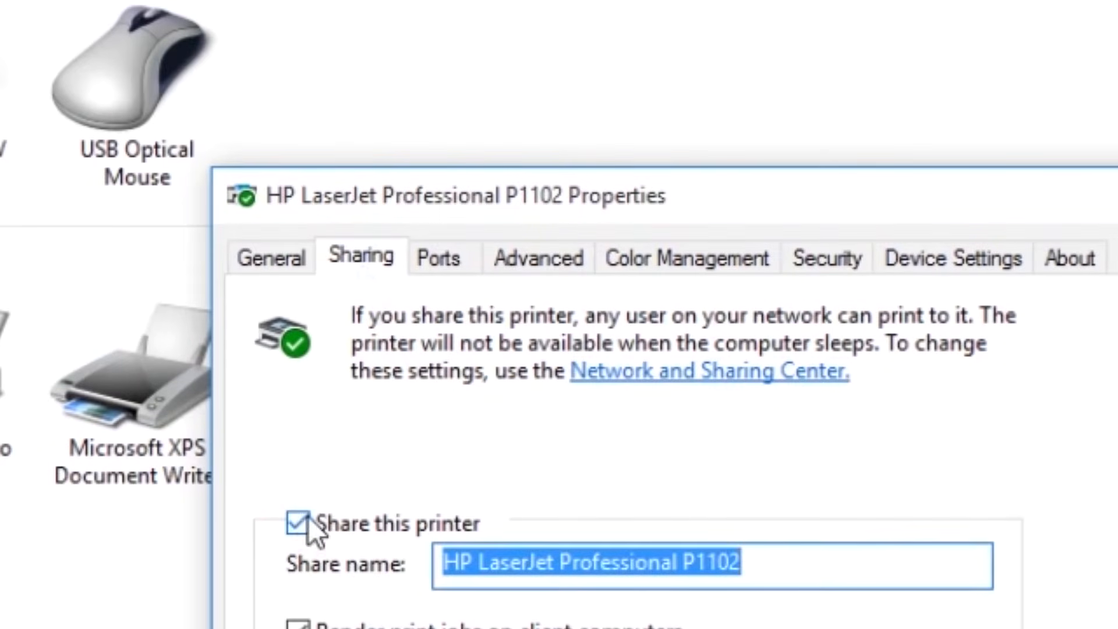
left_click_drag(821, 591, 464, 600)
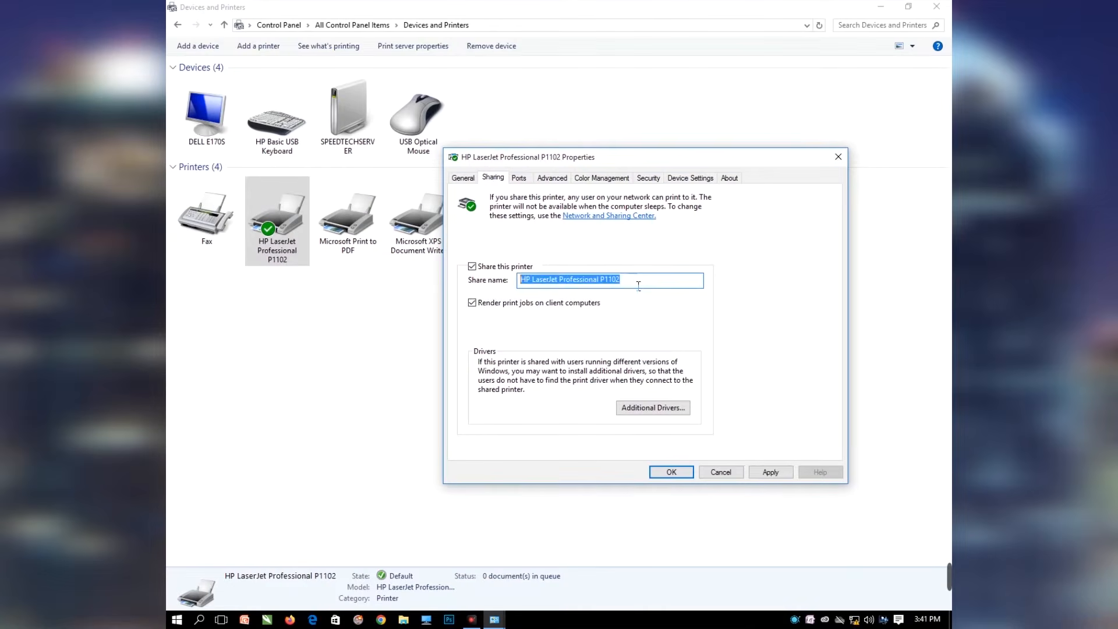
left_click(639, 285)
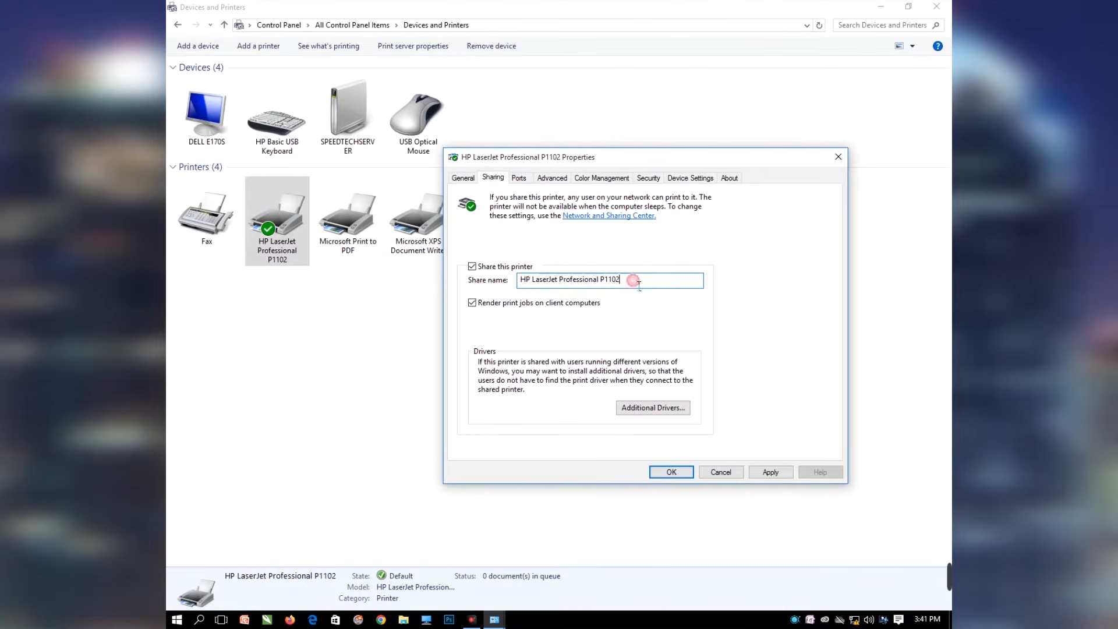
left_click(772, 472)
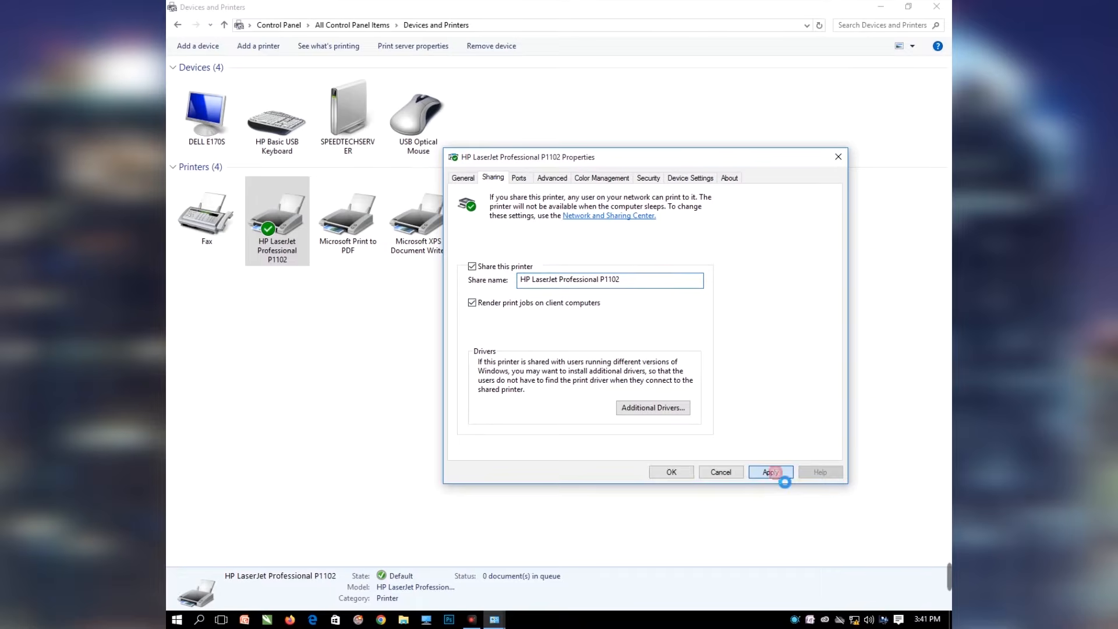
left_click(672, 473)
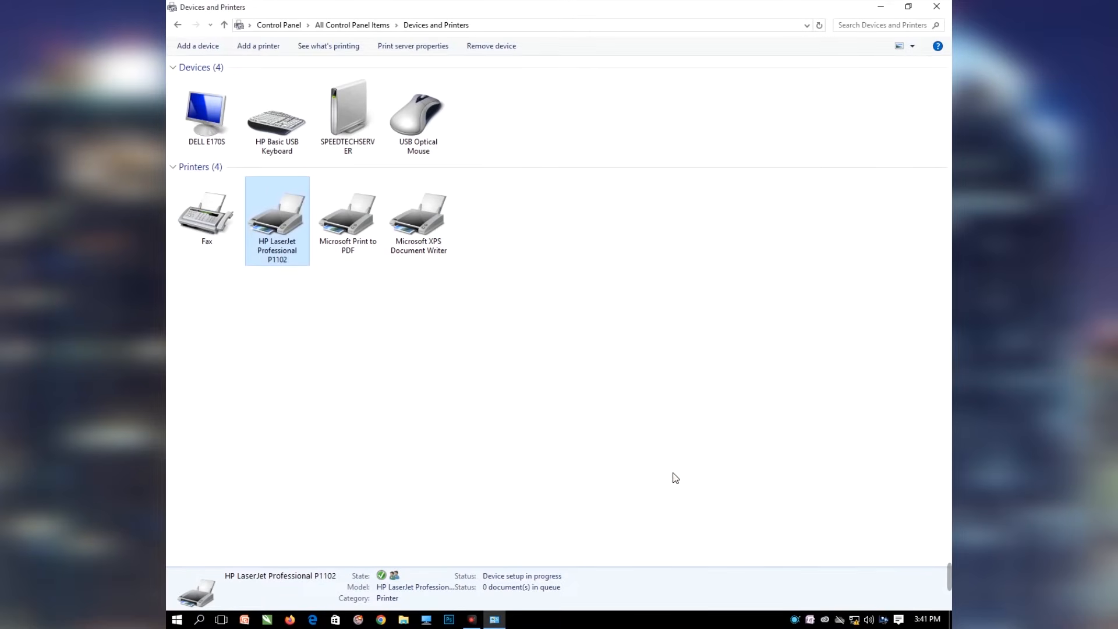
left_click(754, 245)
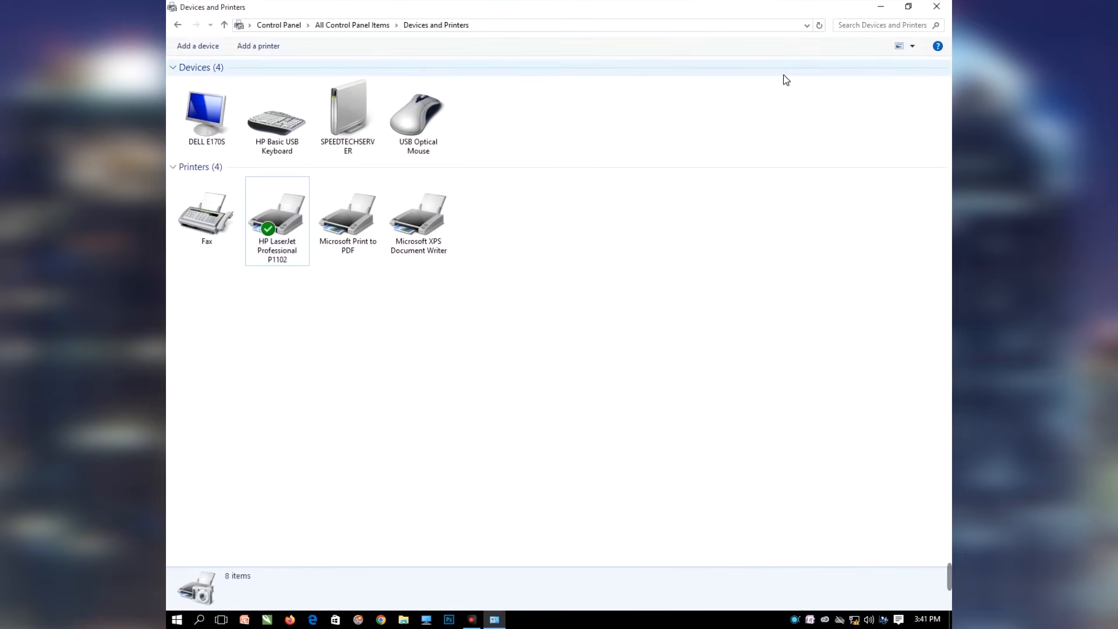
left_click(936, 8)
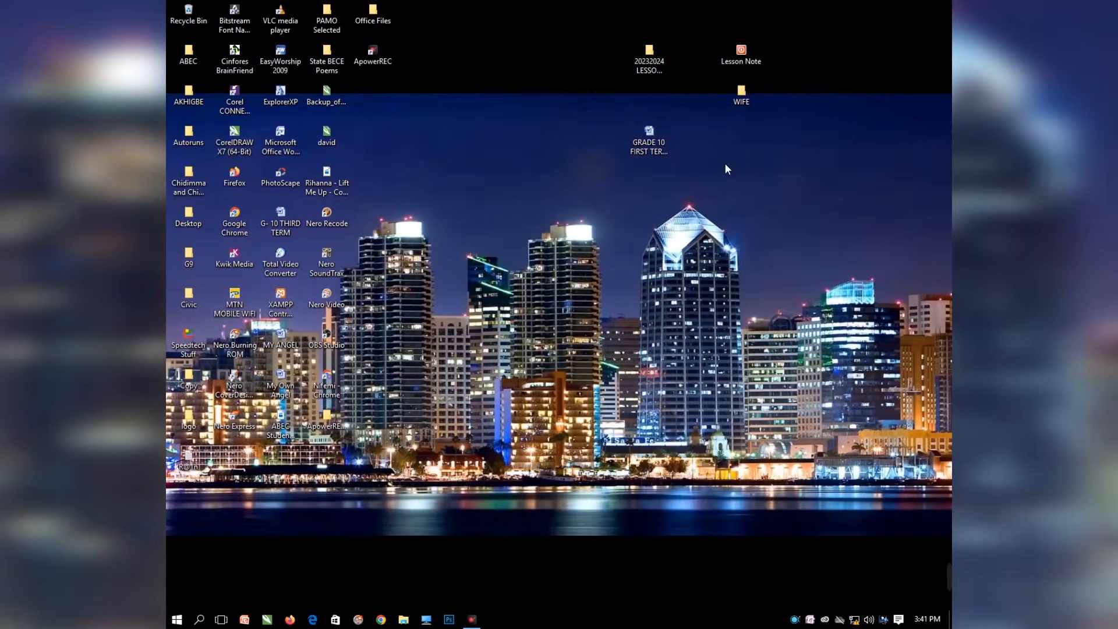
right_click(727, 229)
left_click(750, 257)
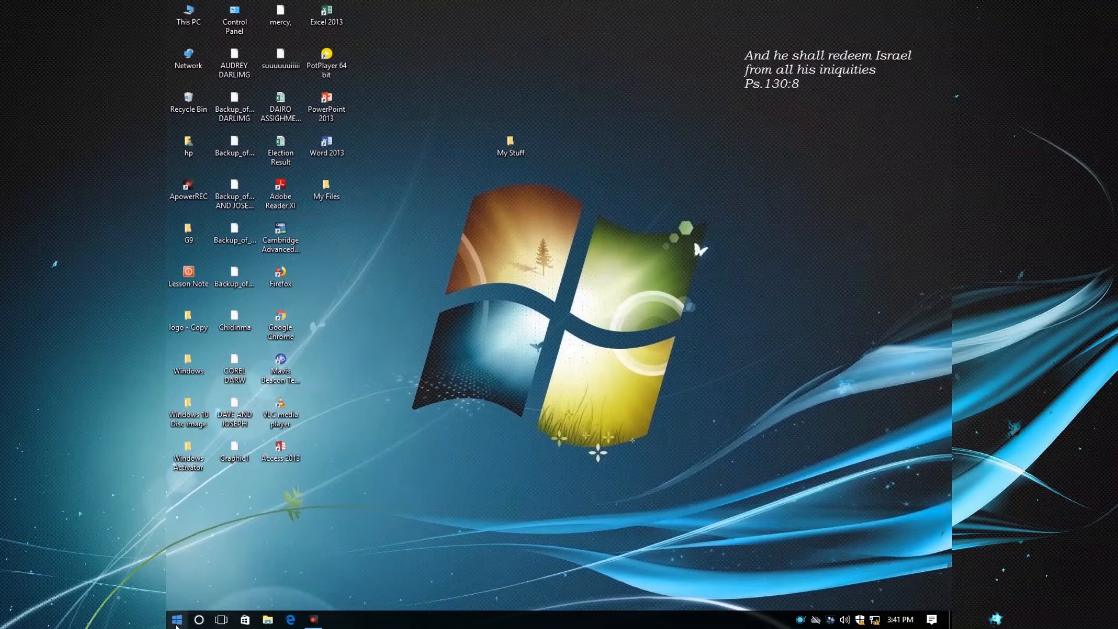
- On the second computer, search for "computer" and open This PC
left_click(176, 620)
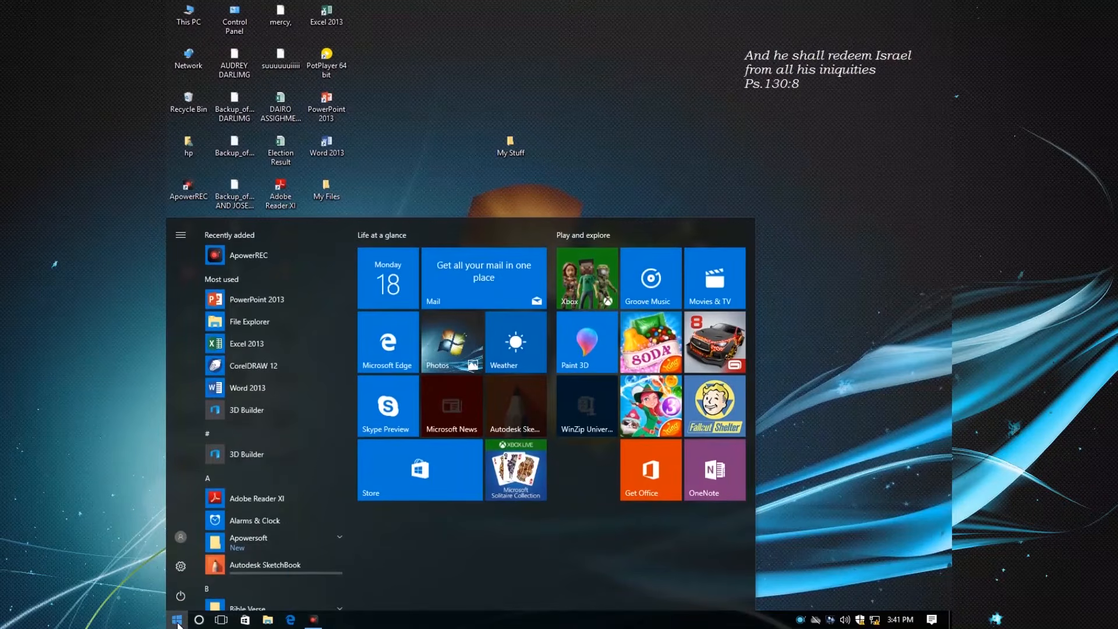
type("computer")
left_click(254, 257)
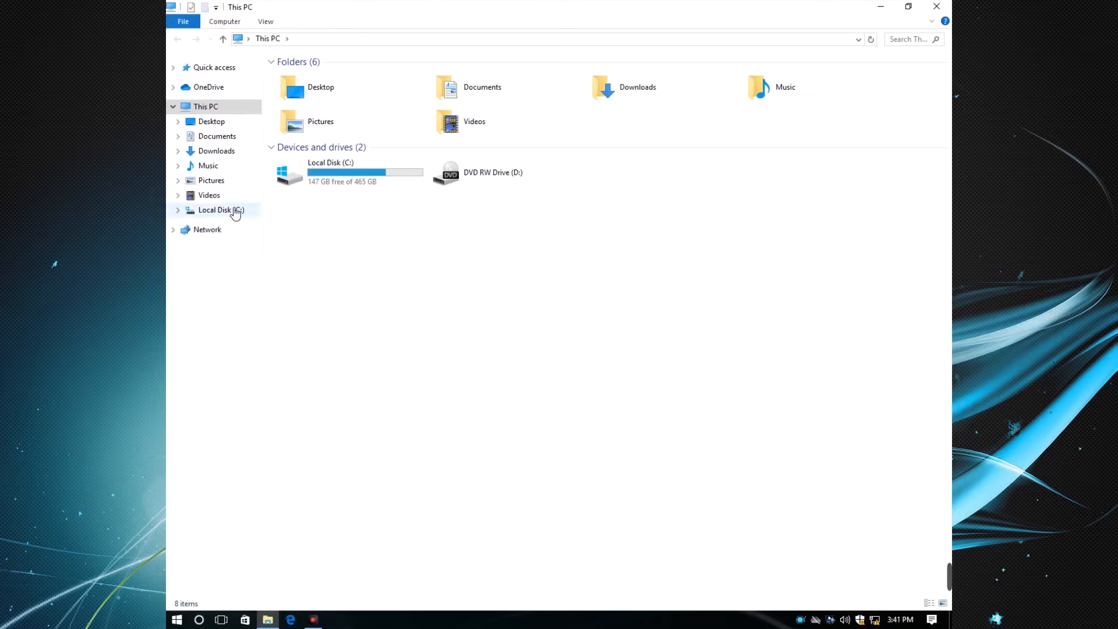
- Browse the network computers and open SPEEDTECHSERVER to see its shared resources
left_click(207, 233)
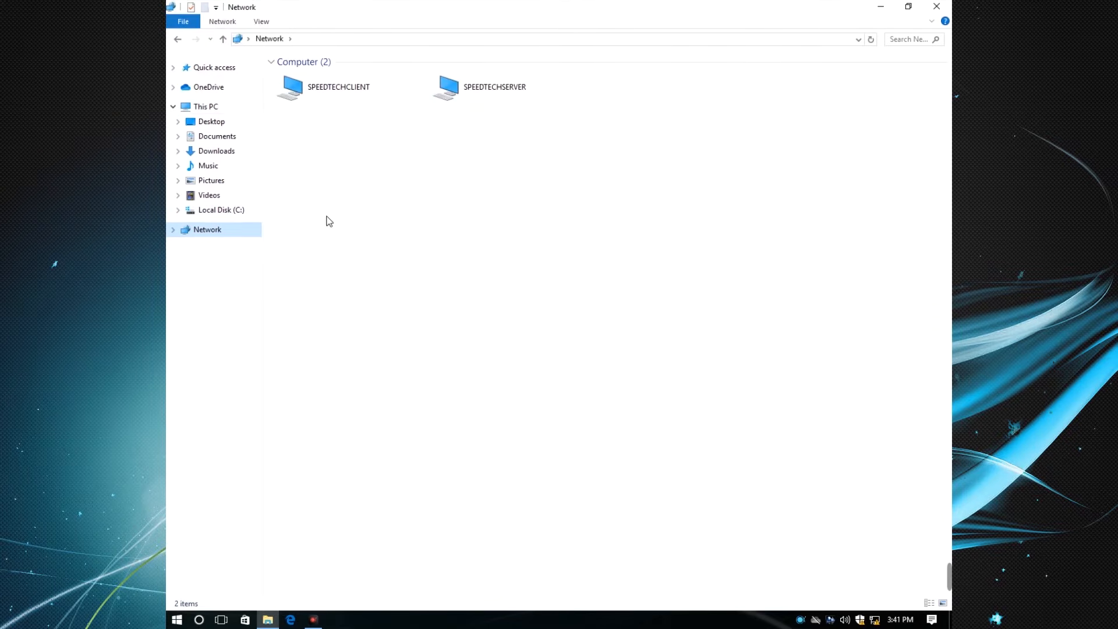
left_click(491, 77)
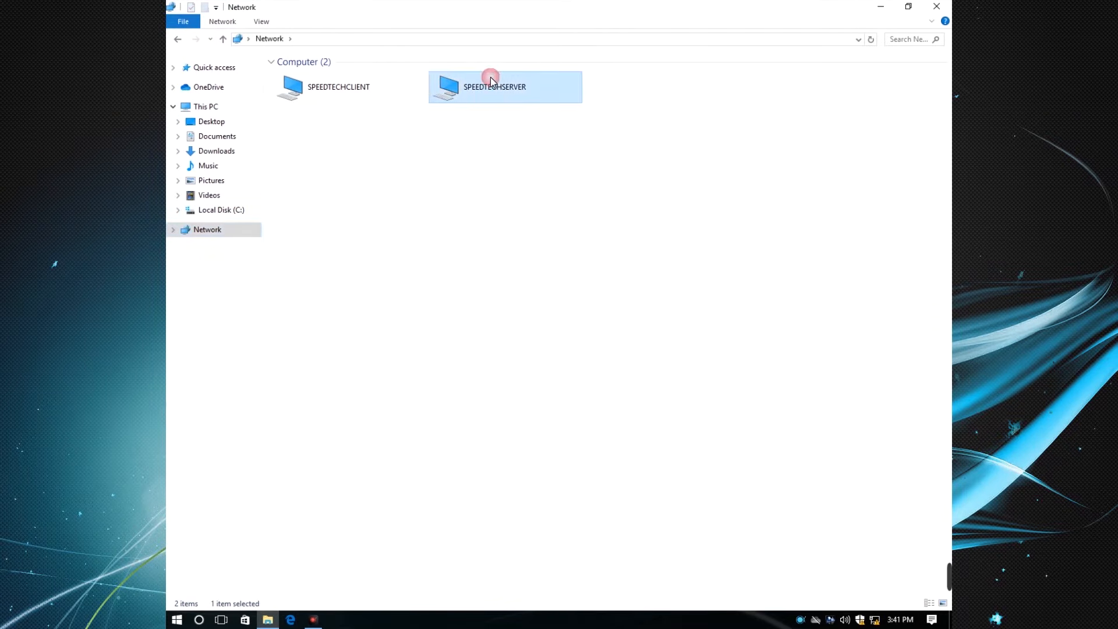
left_click(552, 157)
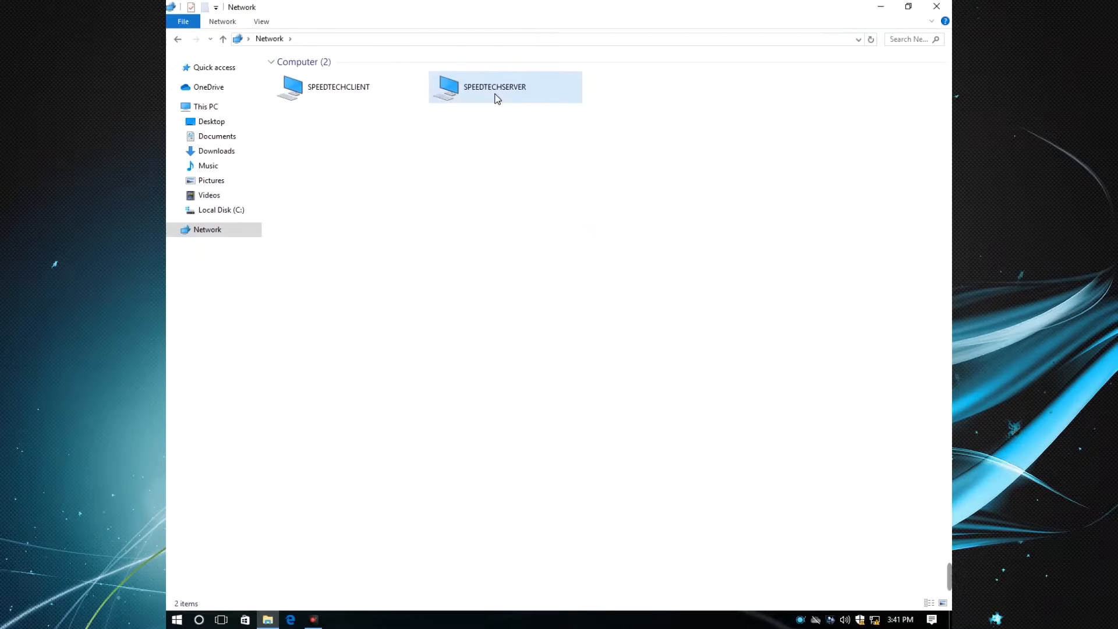
left_click(771, 280)
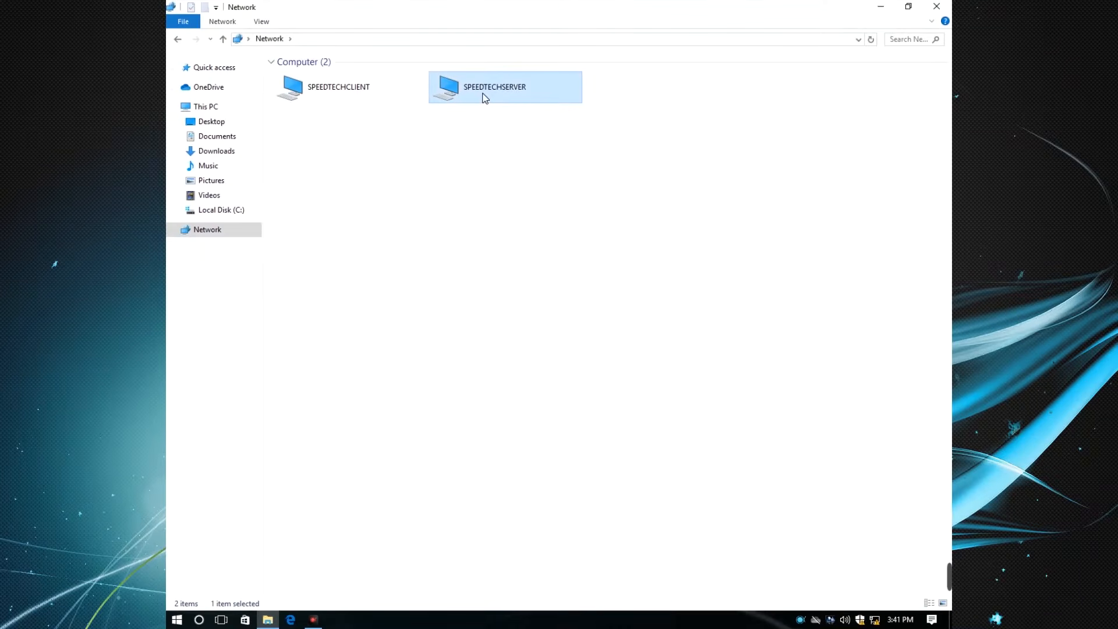
double_click(483, 97)
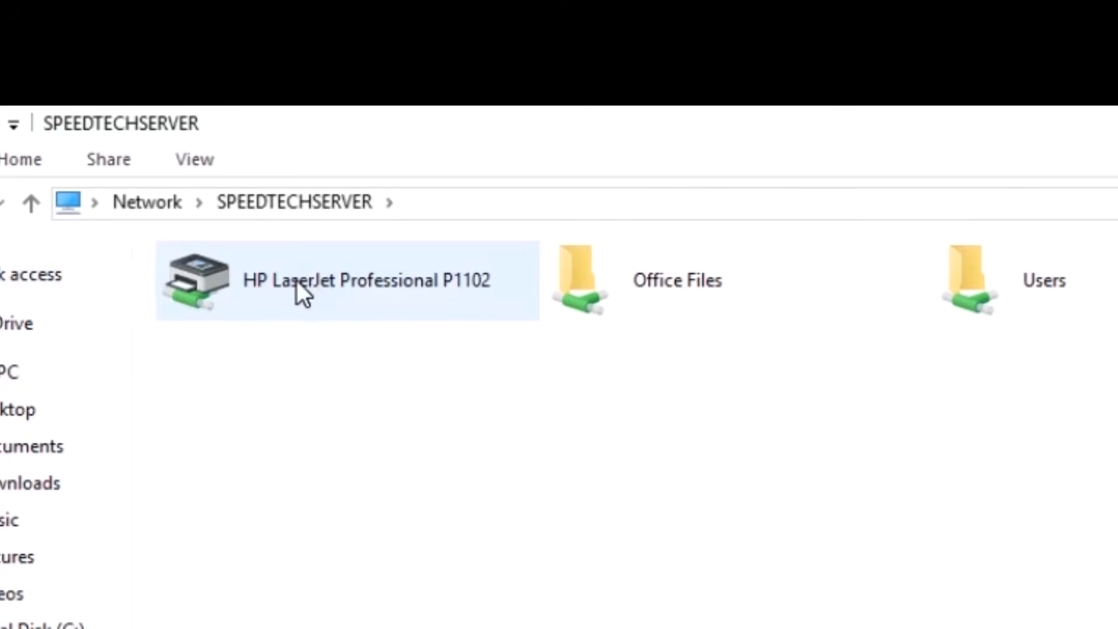
- Connect to the shared HP LaserJet Professional P1102, install its driver, and close the print queue and network window
left_click(296, 281)
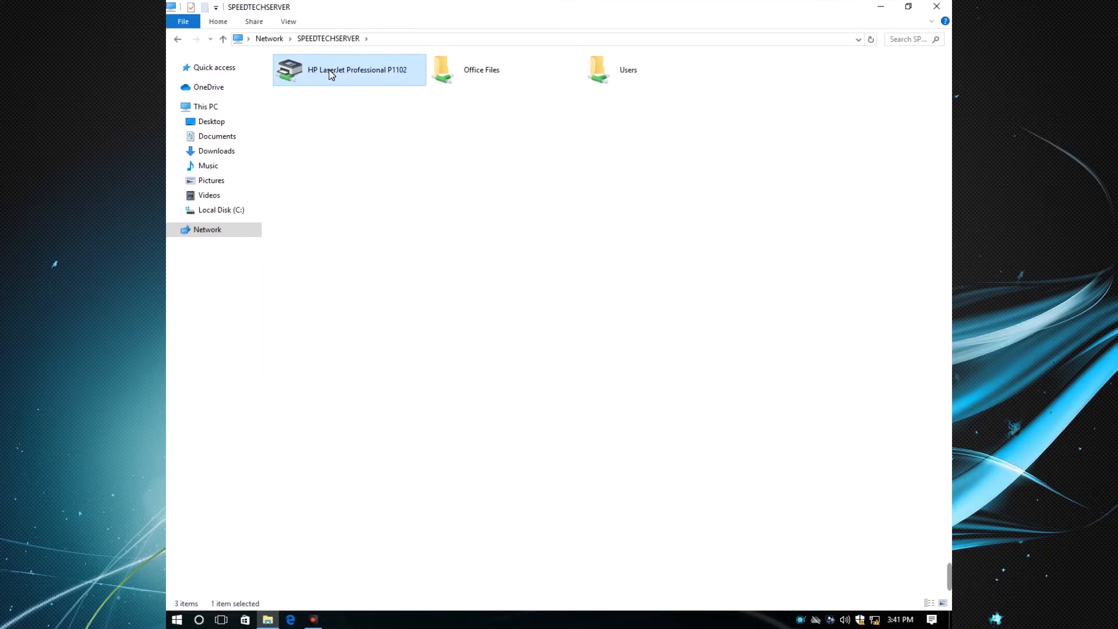
double_click(329, 75)
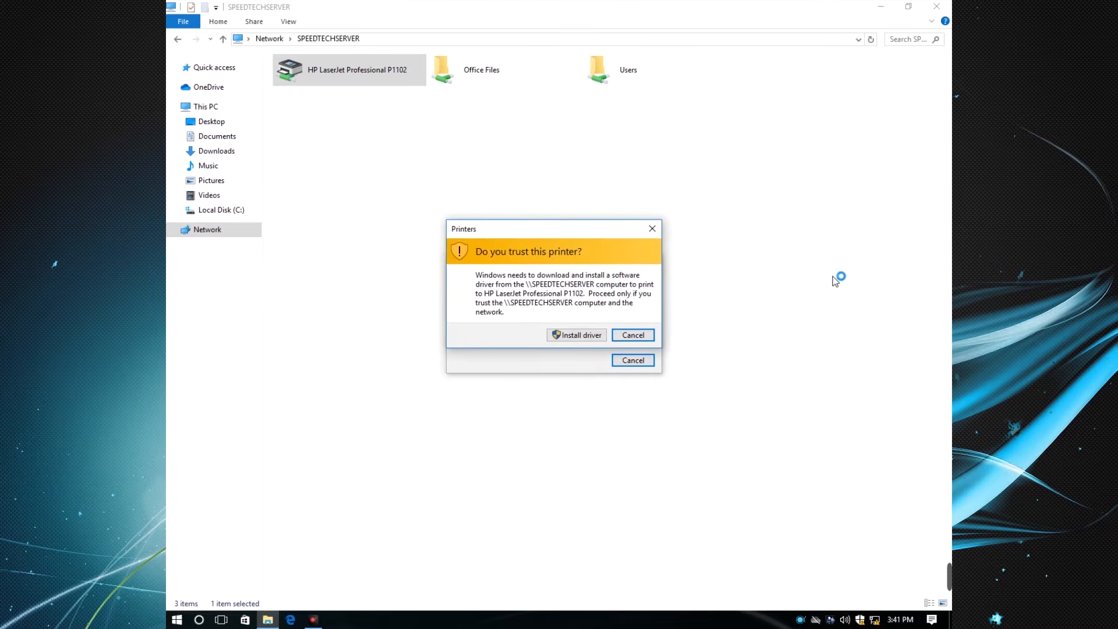
left_click(573, 337)
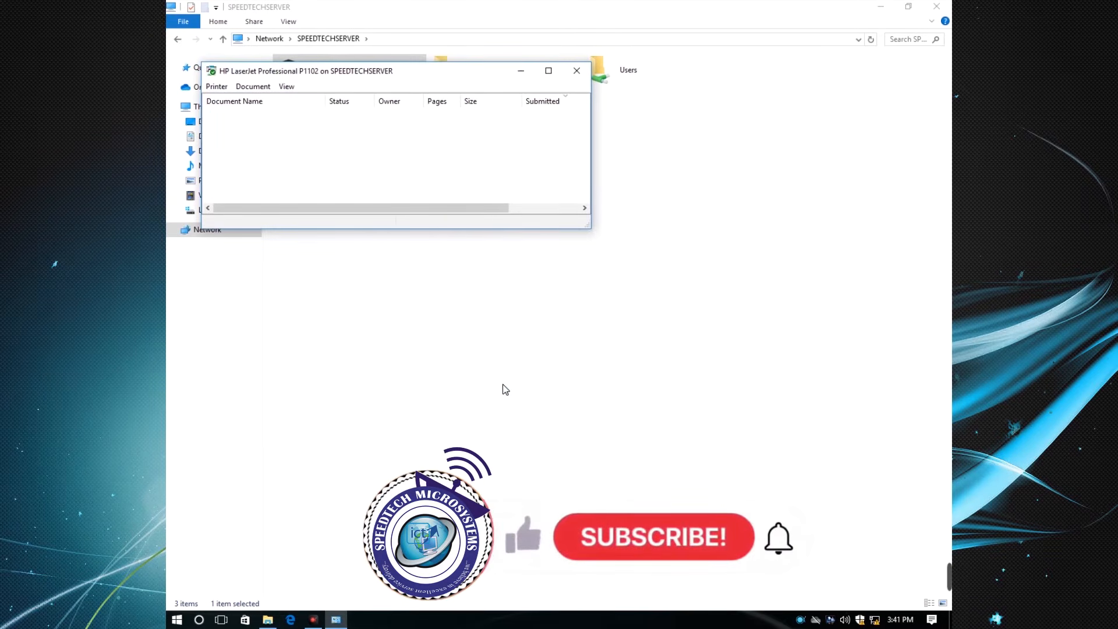
left_click(576, 70)
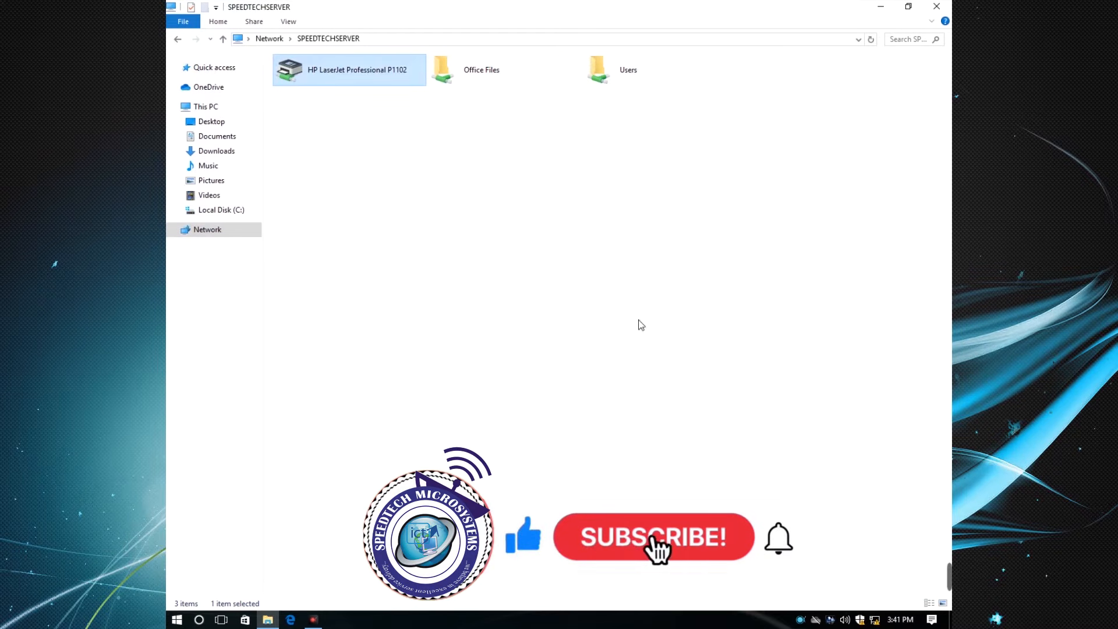
left_click(937, 6)
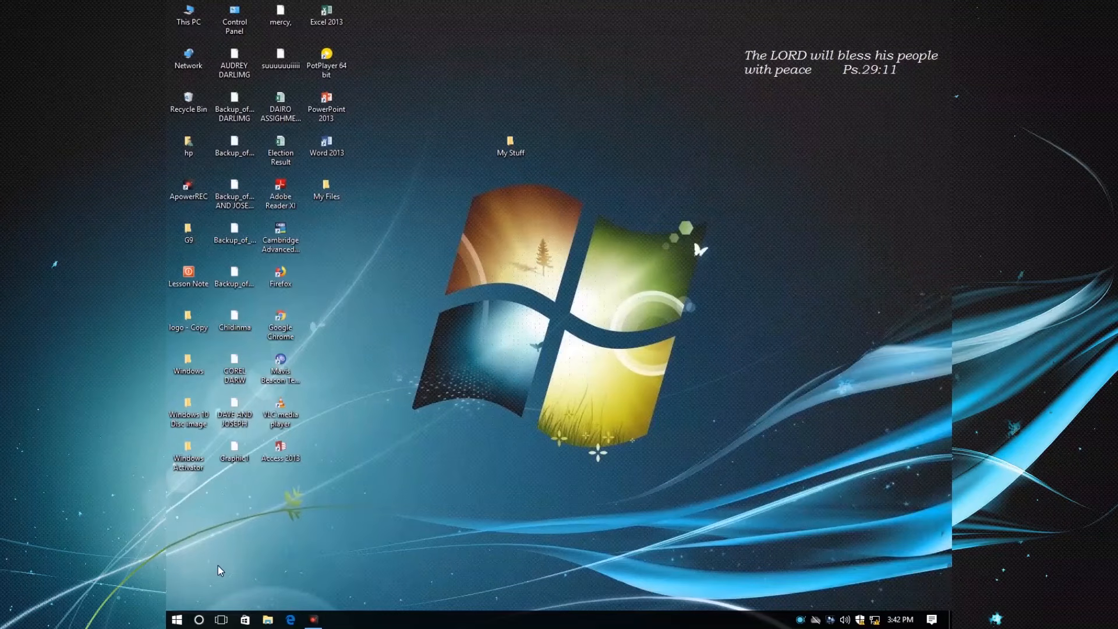
- Search for "control", open Control Panel maximized, and go to Devices and Printers
left_click(178, 619)
type("con")
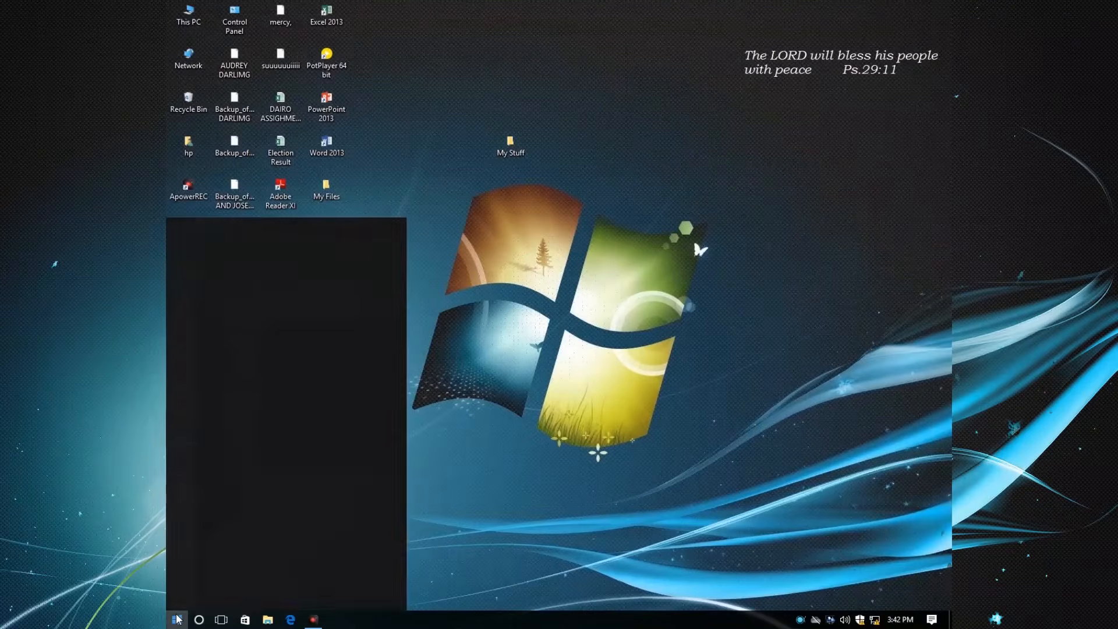
type("t")
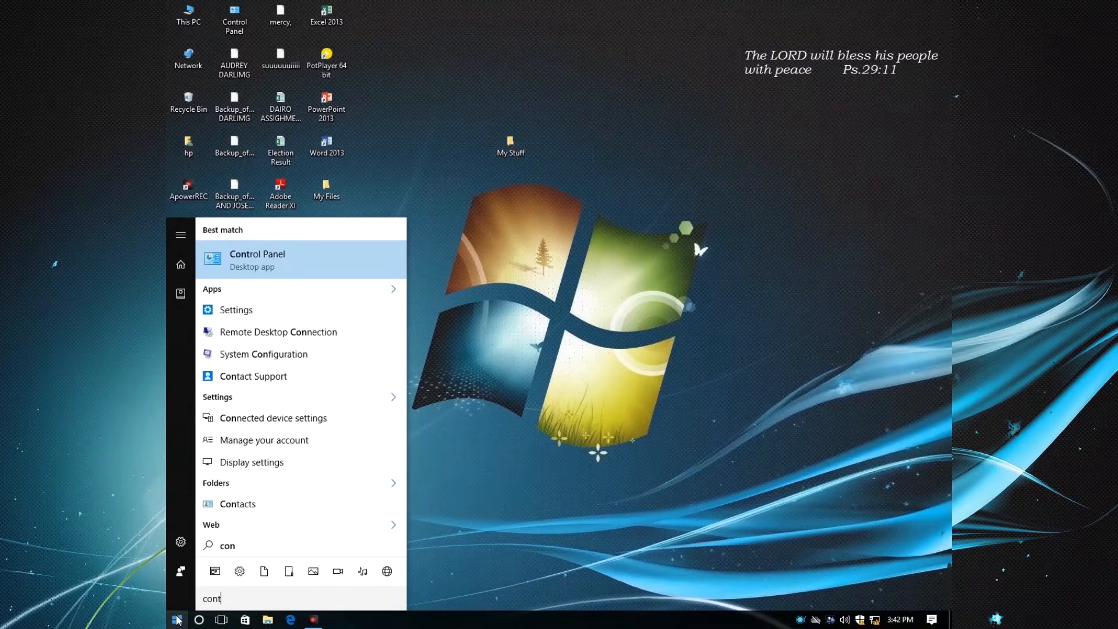
type("rol")
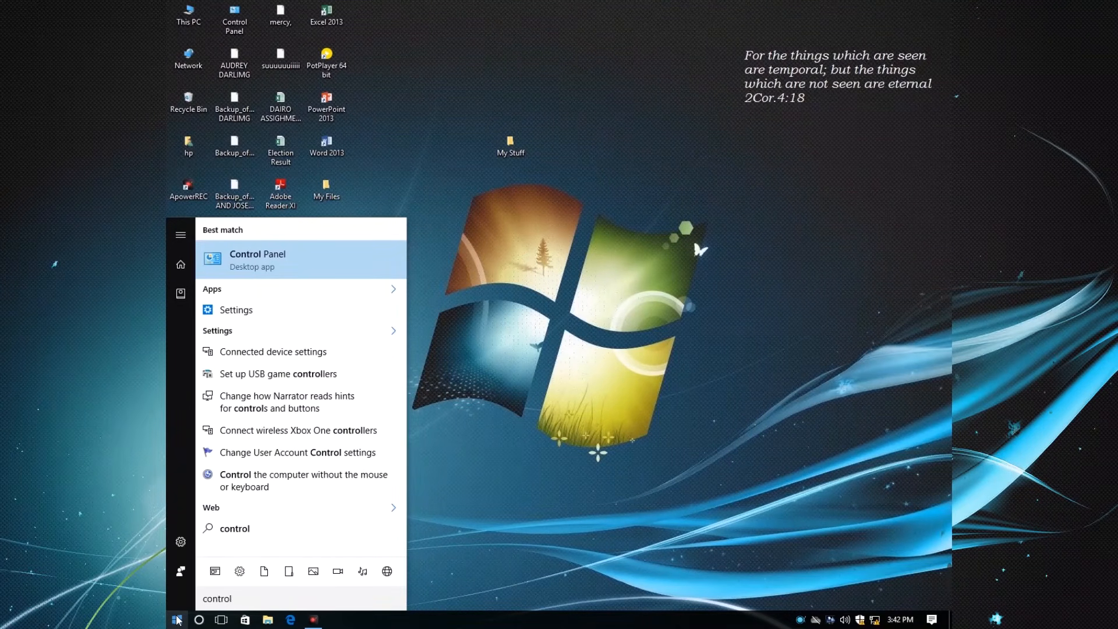
left_click(278, 259)
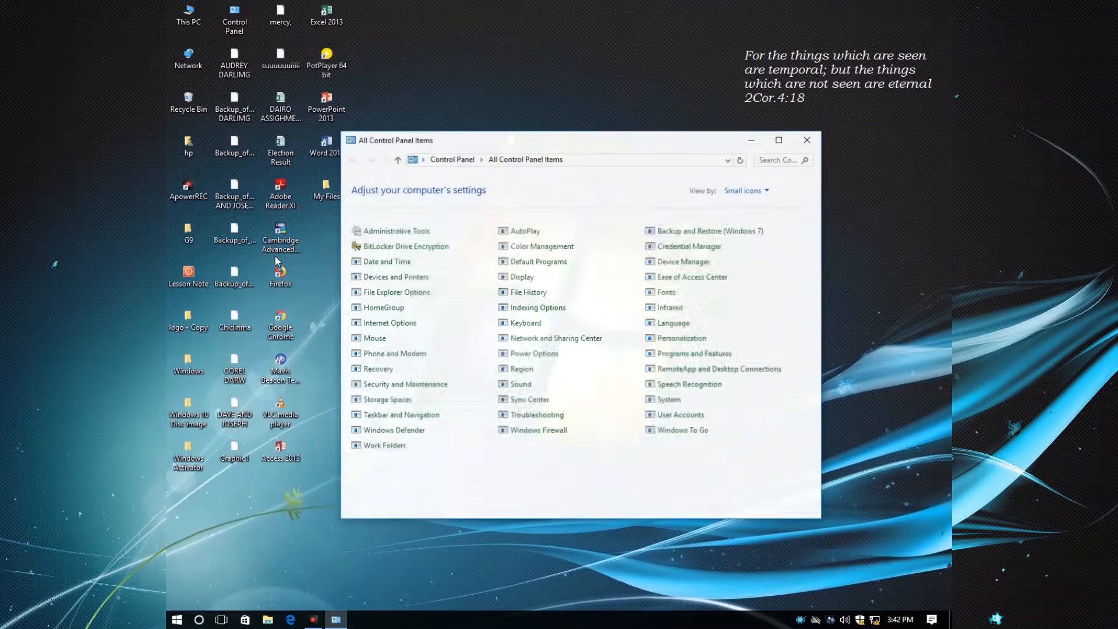
left_click(777, 140)
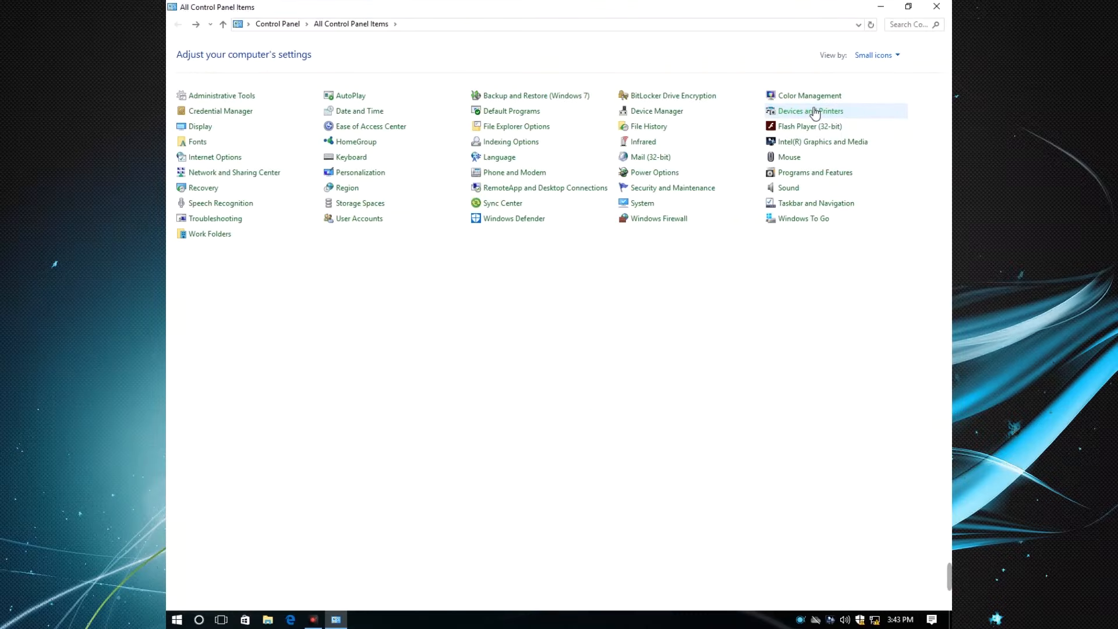
left_click(811, 113)
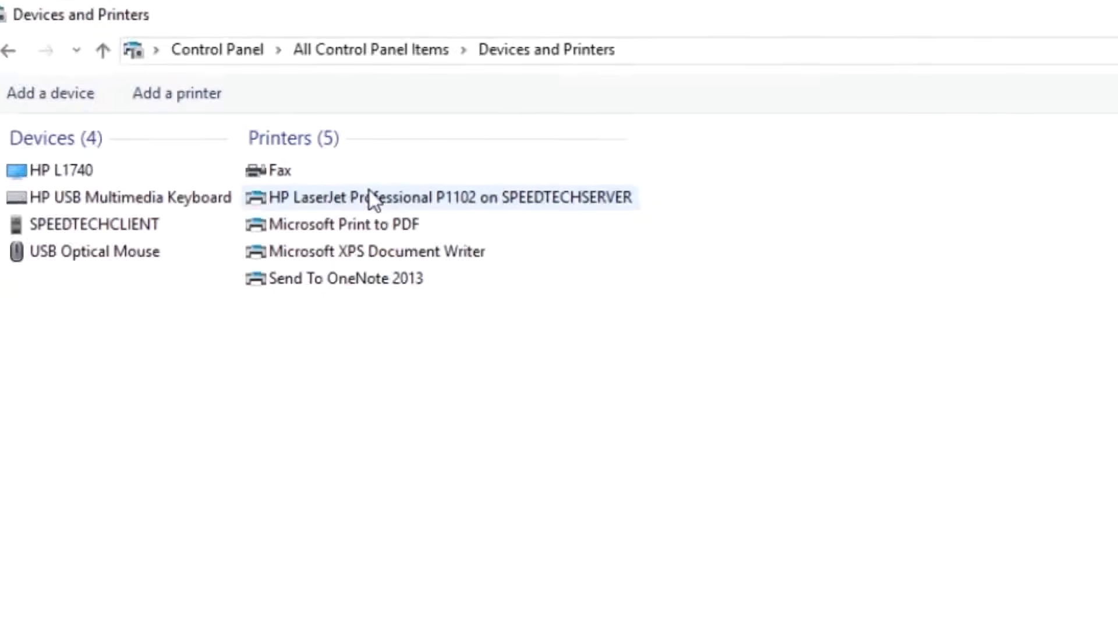
- Set HP LaserJet Professional P1102 on SPEEDTECHSERVER as the default printer, accept the notice, and close Devices and Printers
left_click(563, 201)
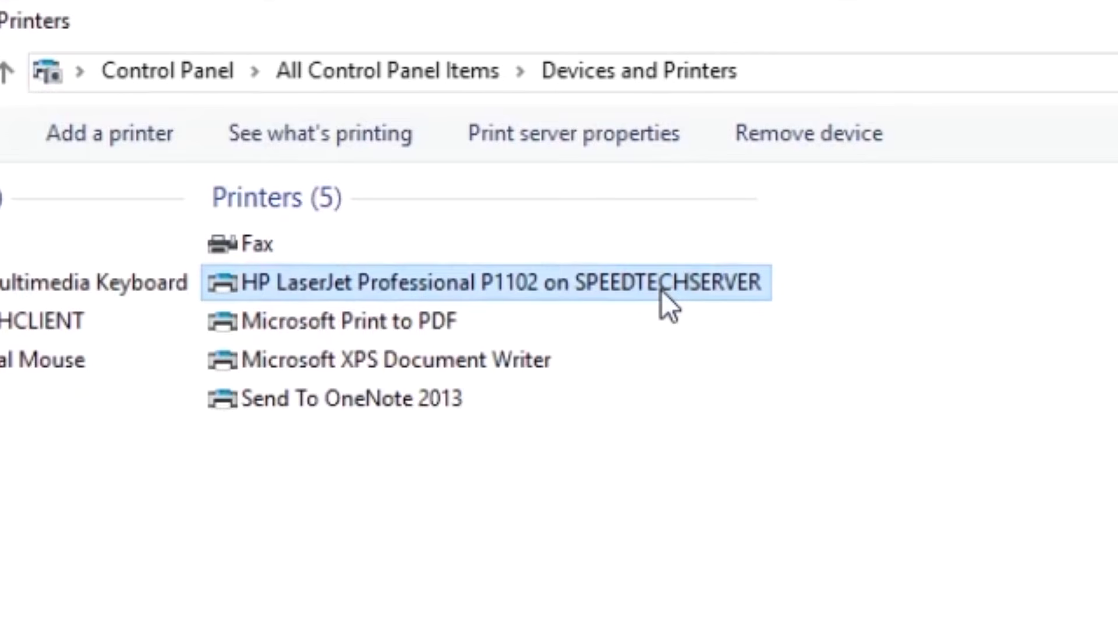
right_click(664, 288)
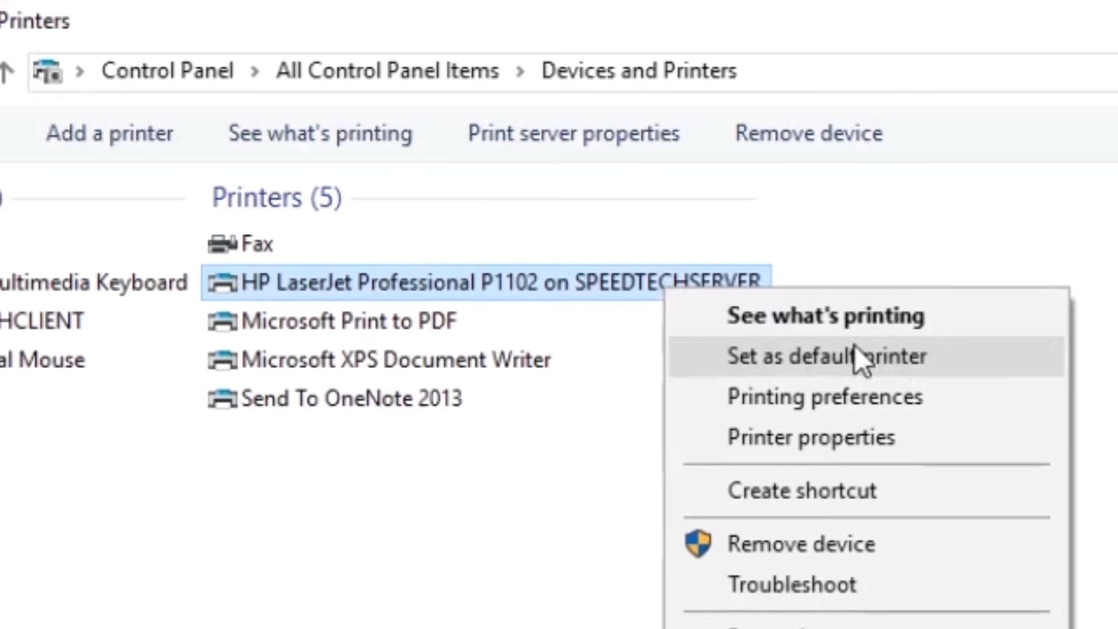
left_click(806, 361)
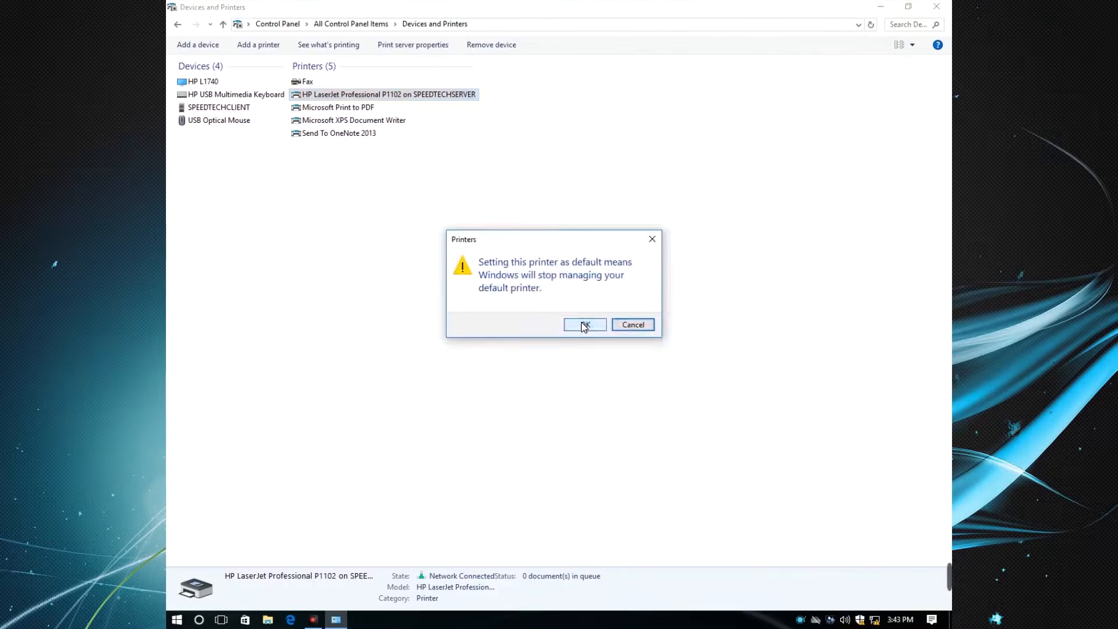
left_click(814, 555)
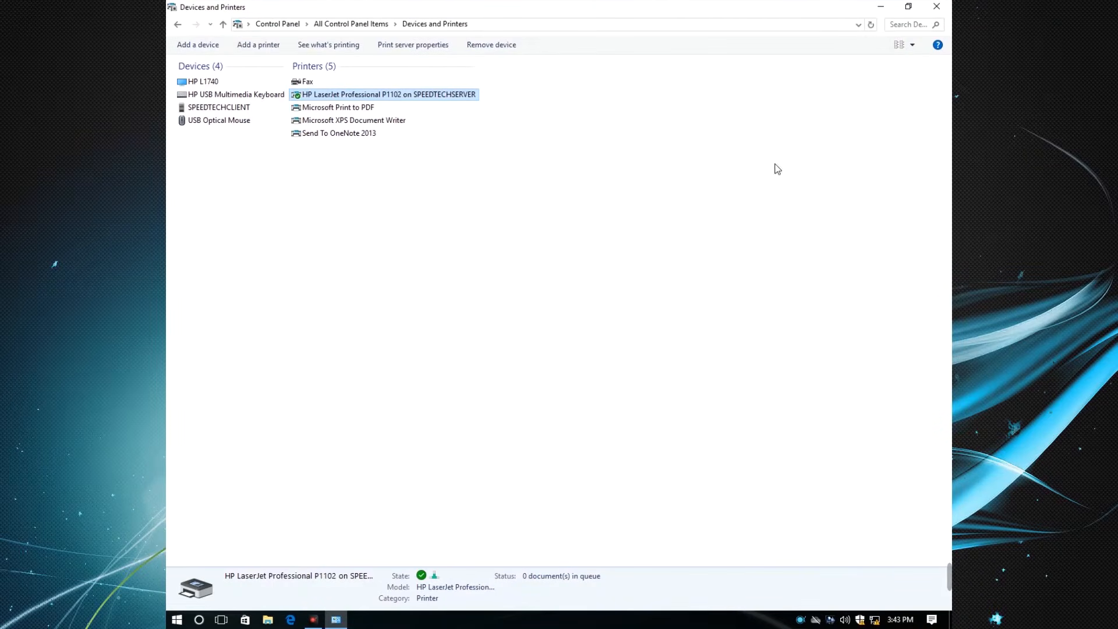
left_click(936, 6)
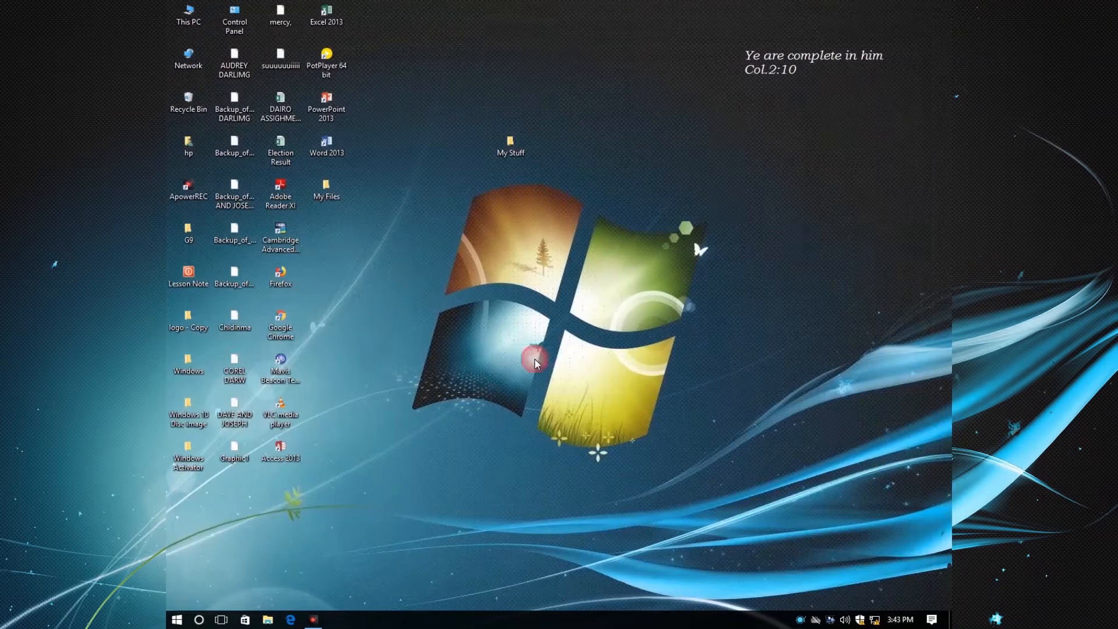
- Create a blank document in Word 2013 and write "I want to print this document from the printer installed on the server."
double_click(335, 156)
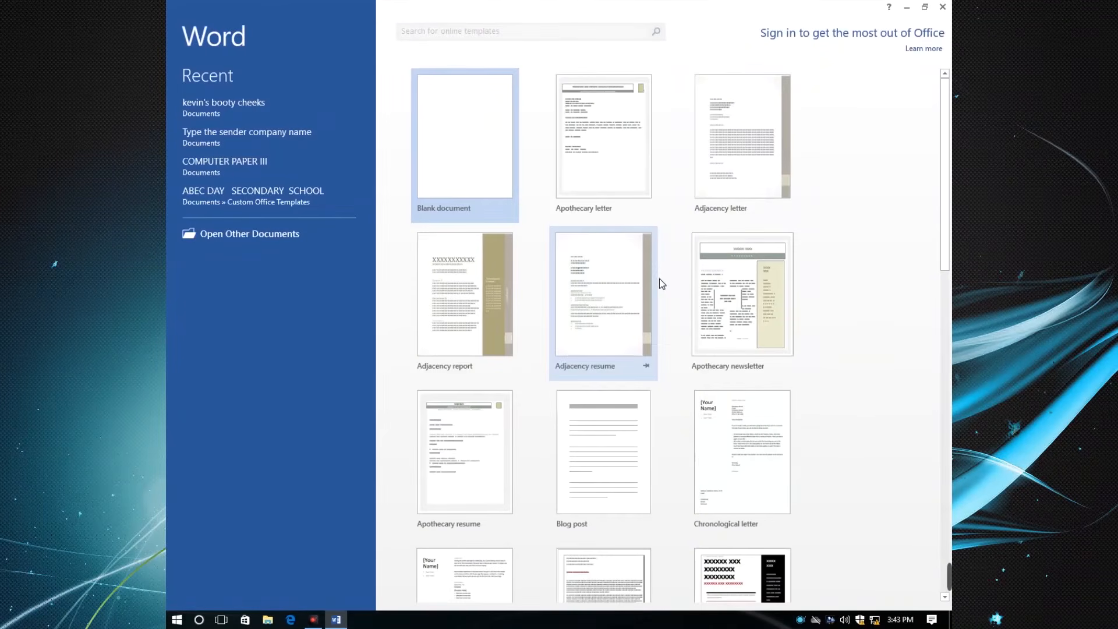
left_click(484, 131)
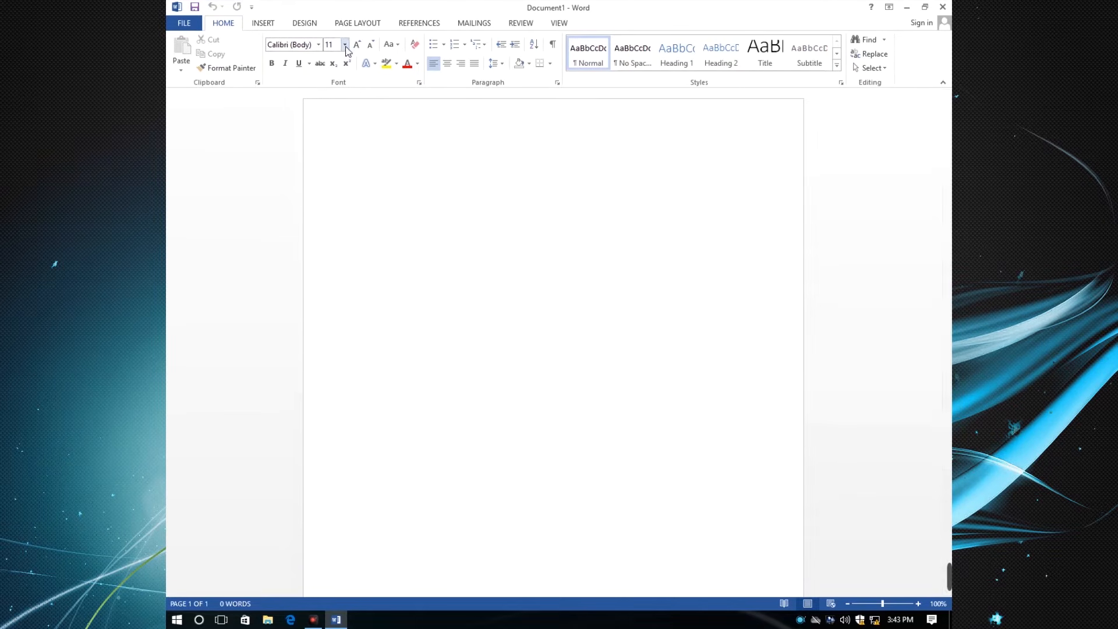
left_click(376, 181)
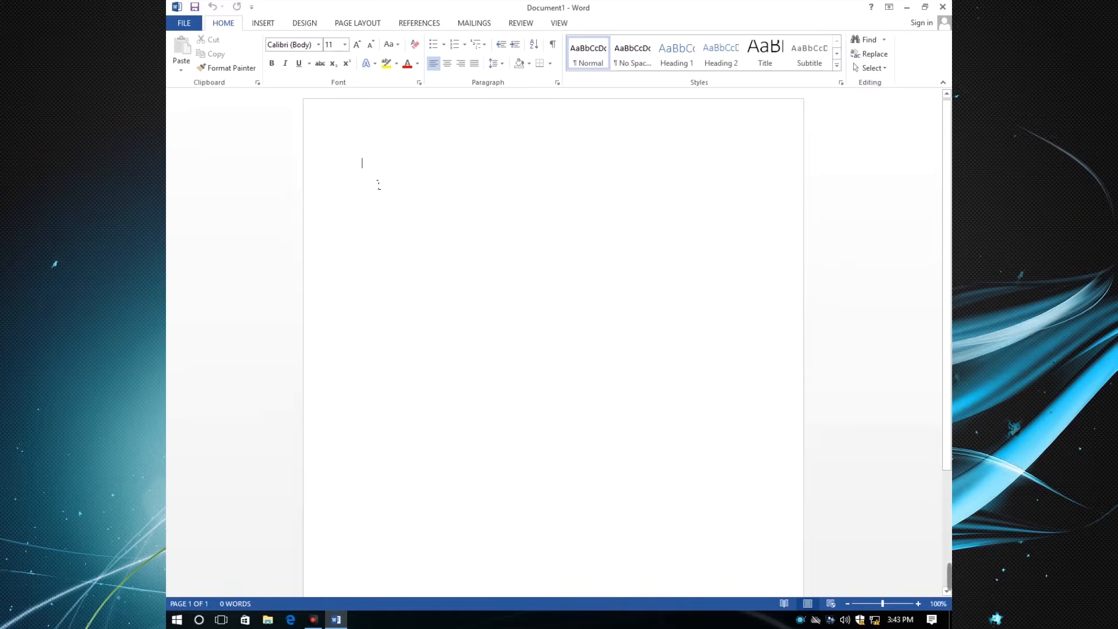
type("I")
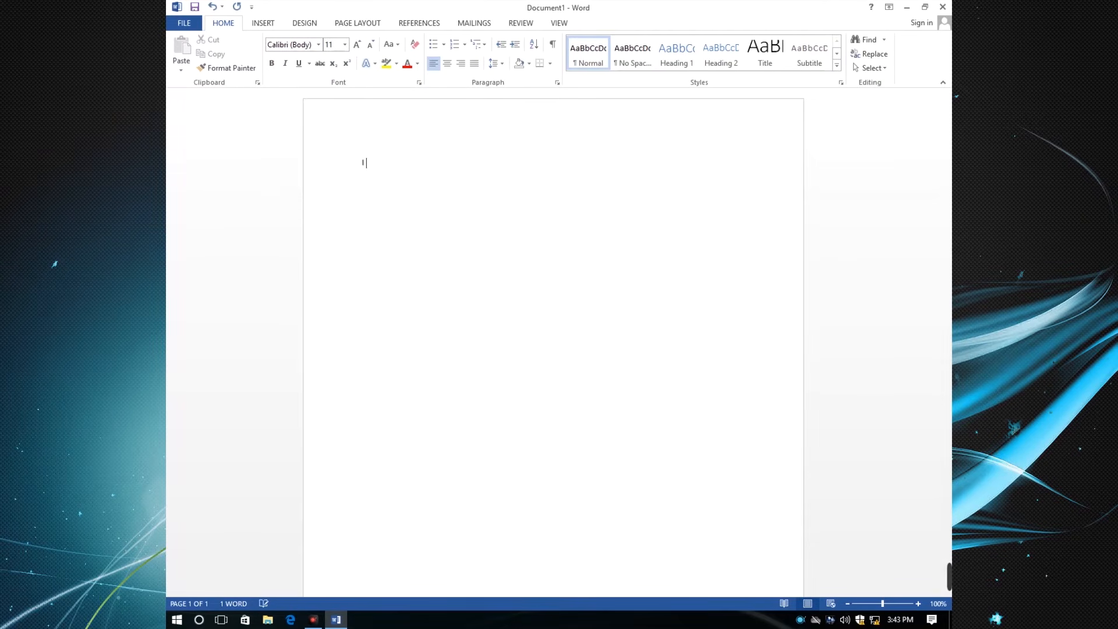
type(" want to print this document from the printer installed on the server.")
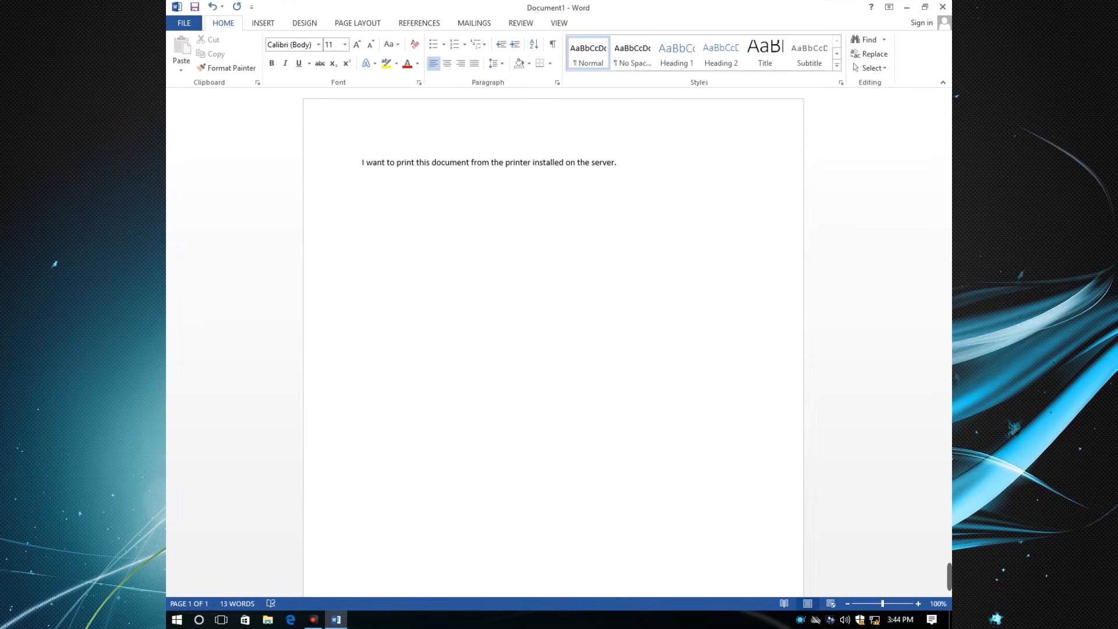
- Format the whole sentence at font size 26, bold and centred
key("ctrl+a")
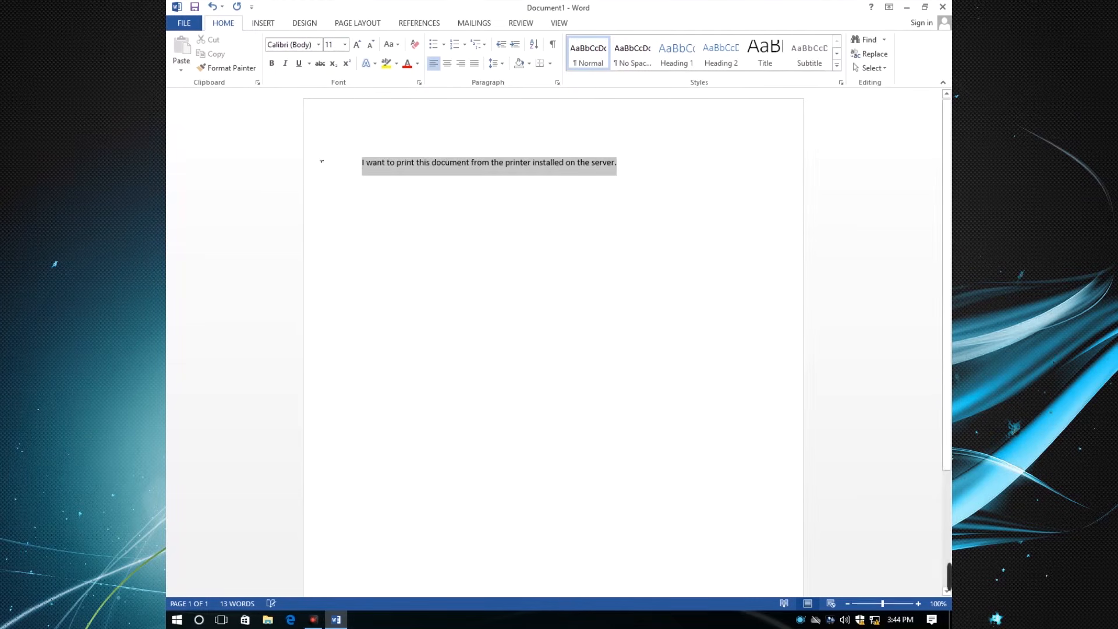
key("ctrl+shift+period")
key("ctrl+shift+period")
key("ctrl+shift+period")
key("ctrl+shift+period")
key("ctrl+shift+period")
key("ctrl+shift+period")
key("ctrl+shift+period")
key("ctrl+shift+period")
key("ctrl+b")
key("ctrl+e")
left_click(706, 181)
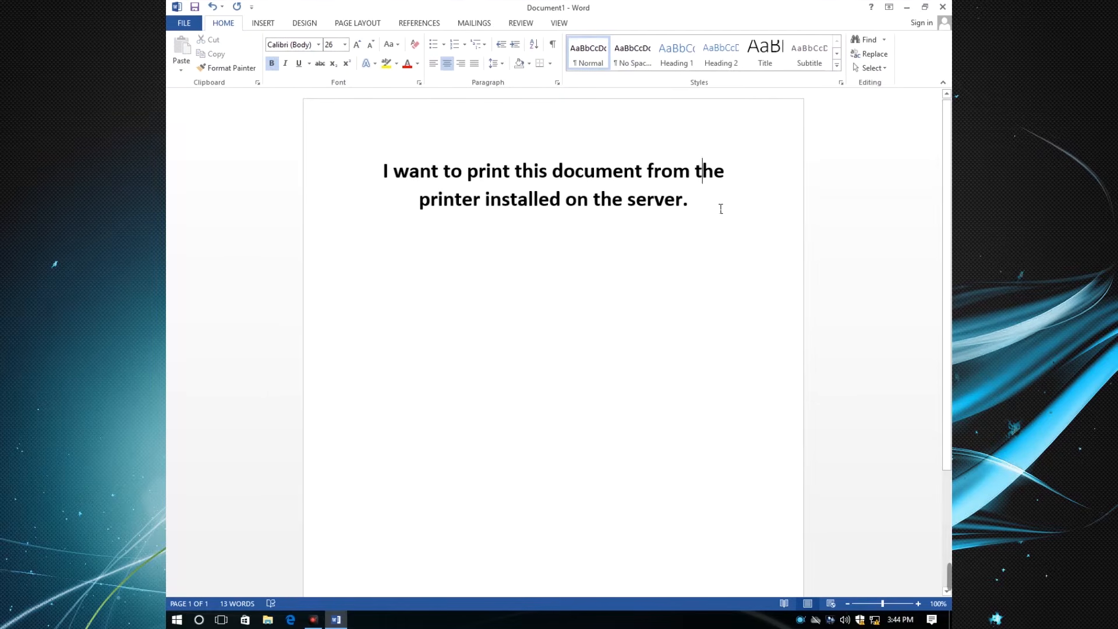
- Print one copy of the document on HP LaserJet Professional P1102 on SPEEDTECHSERVER
left_click(184, 23)
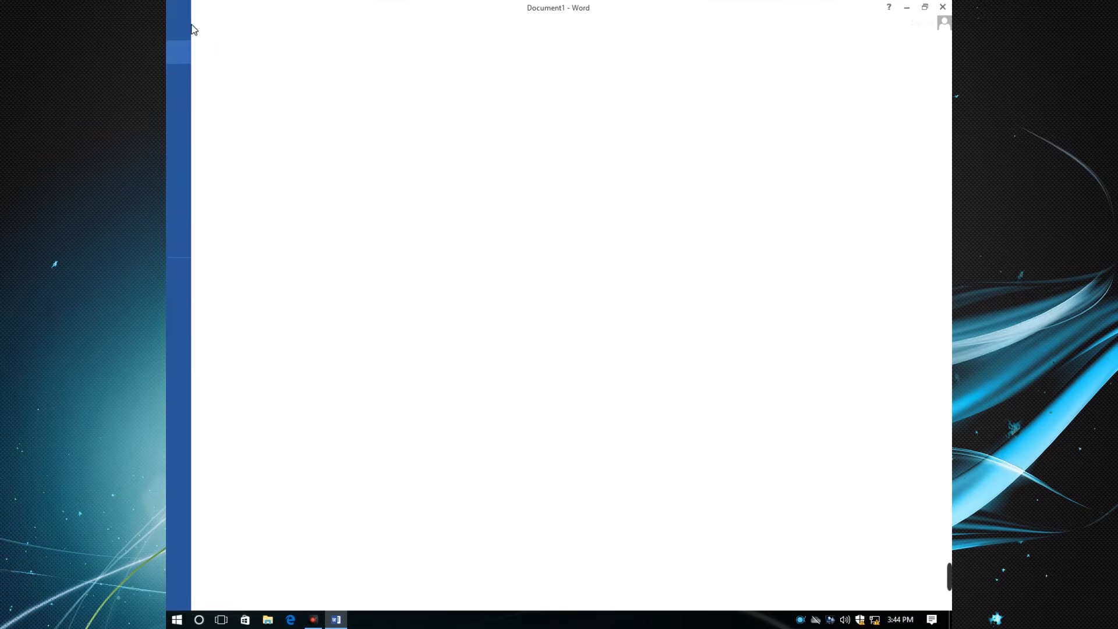
left_click(189, 173)
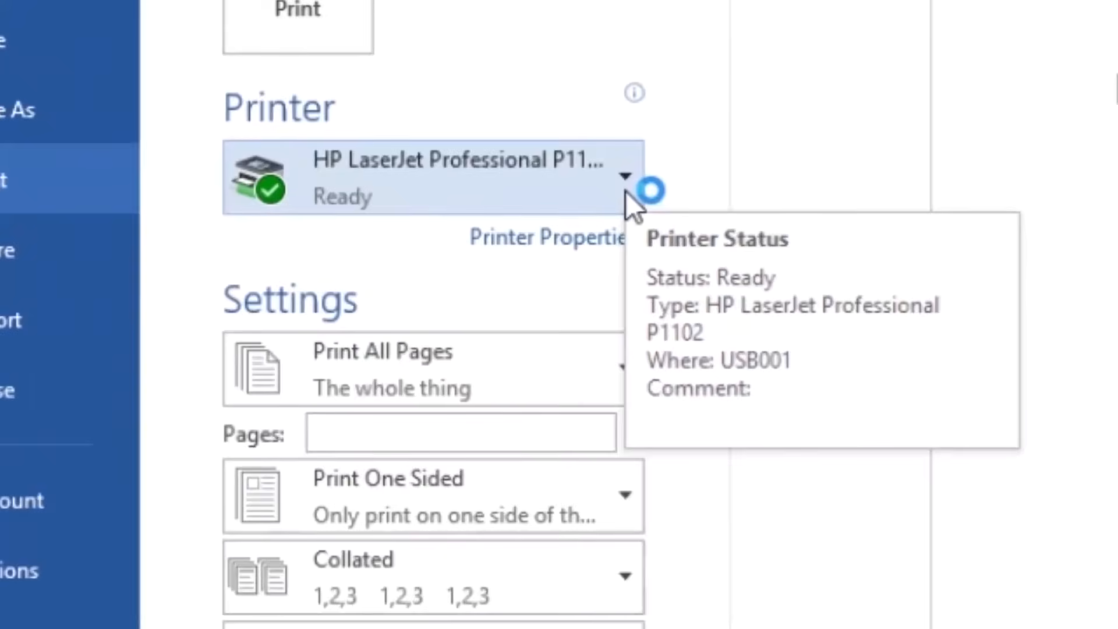
left_click(404, 172)
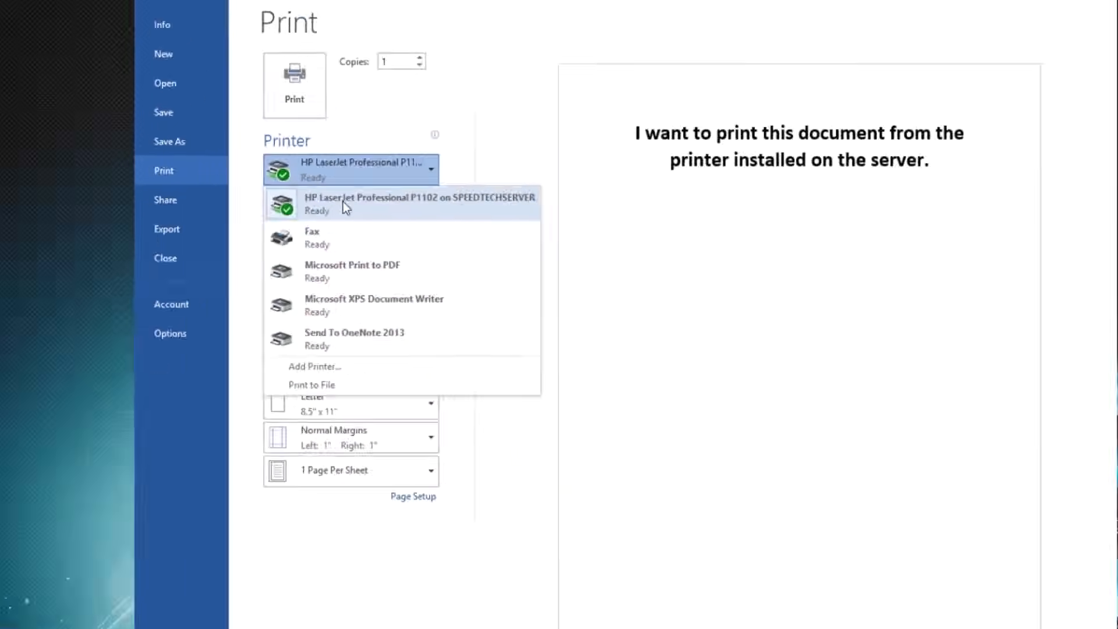
left_click(446, 276)
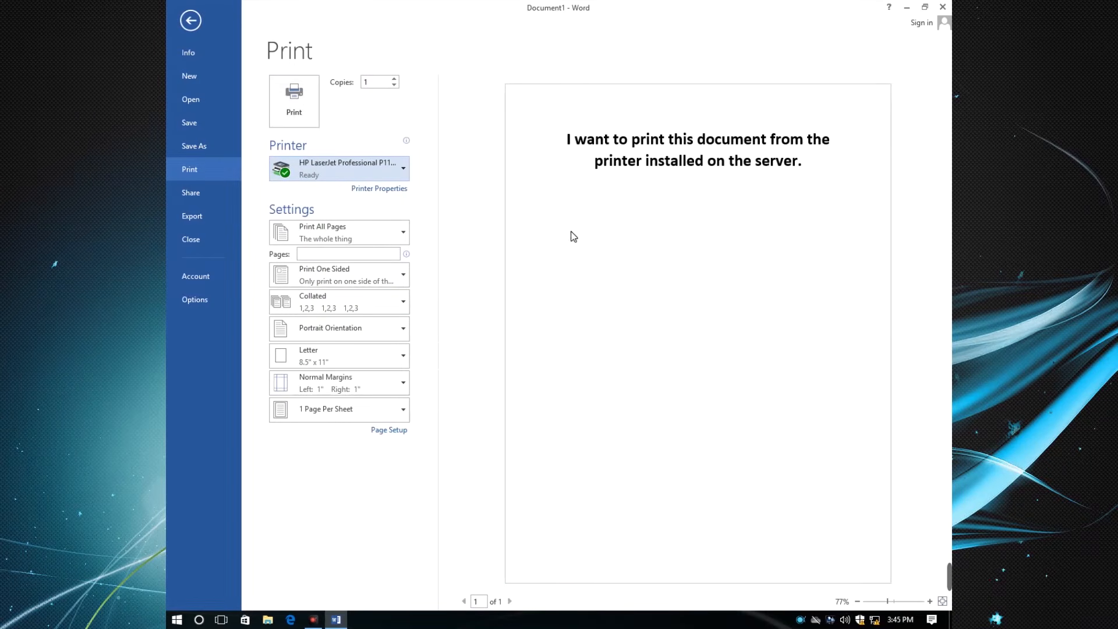
left_click(295, 98)
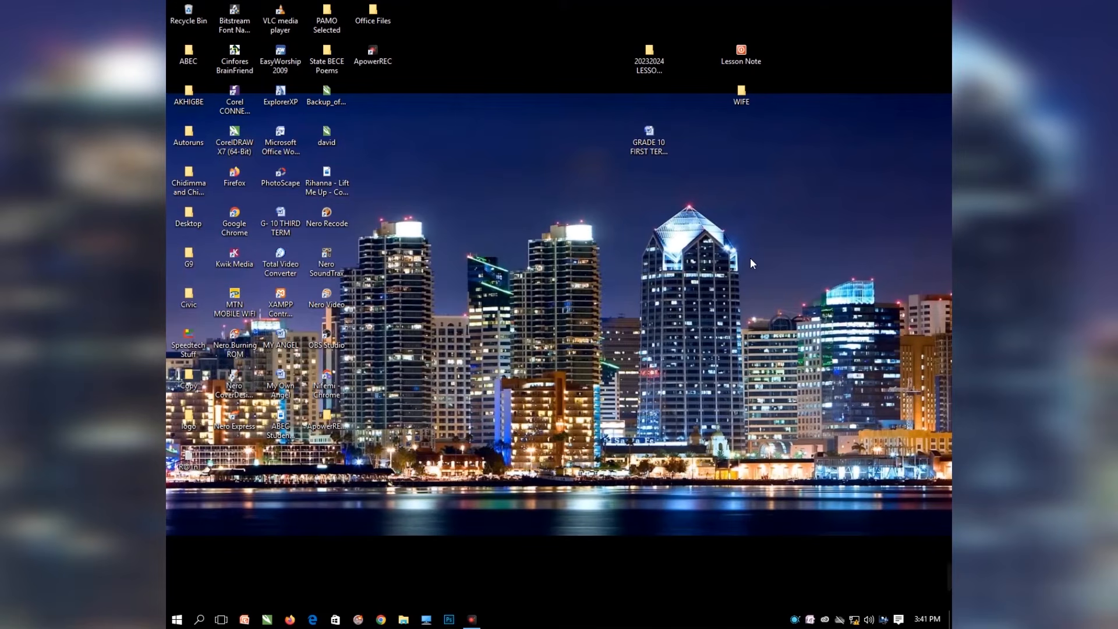
- Return to the server computer and refresh its desktop
right_click(623, 258)
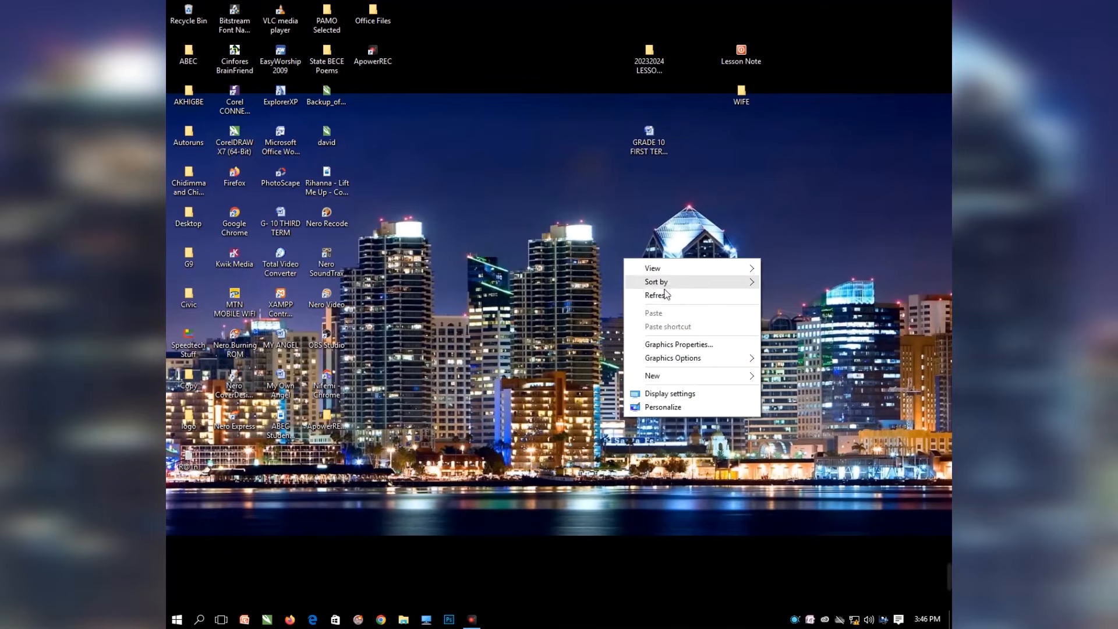
left_click(653, 296)
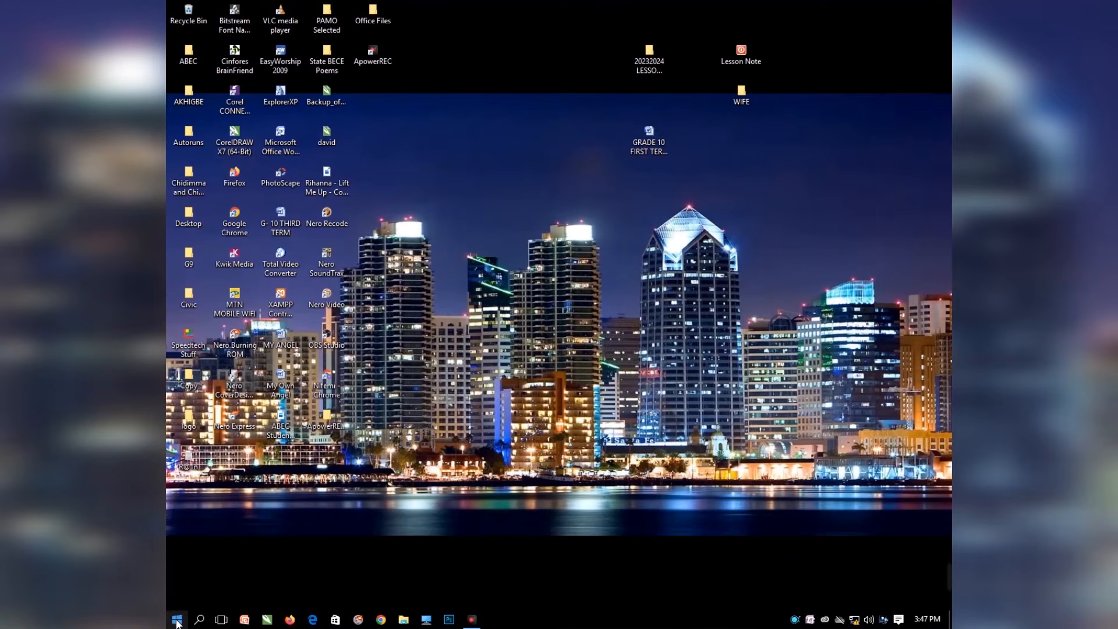
- Shut down the server computer
left_click(177, 621)
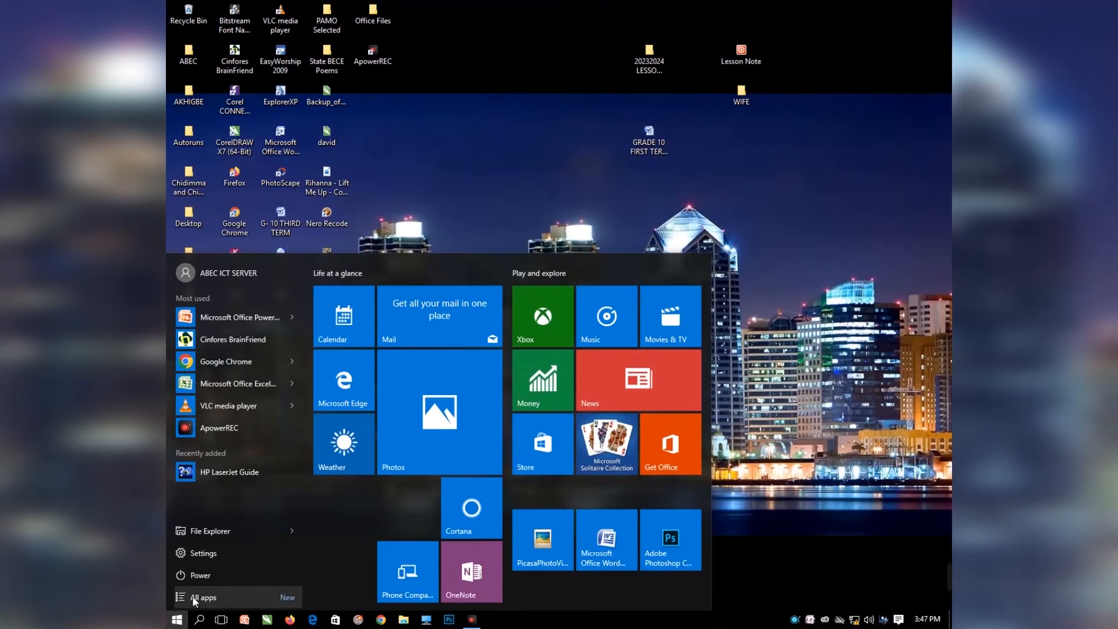
left_click(198, 580)
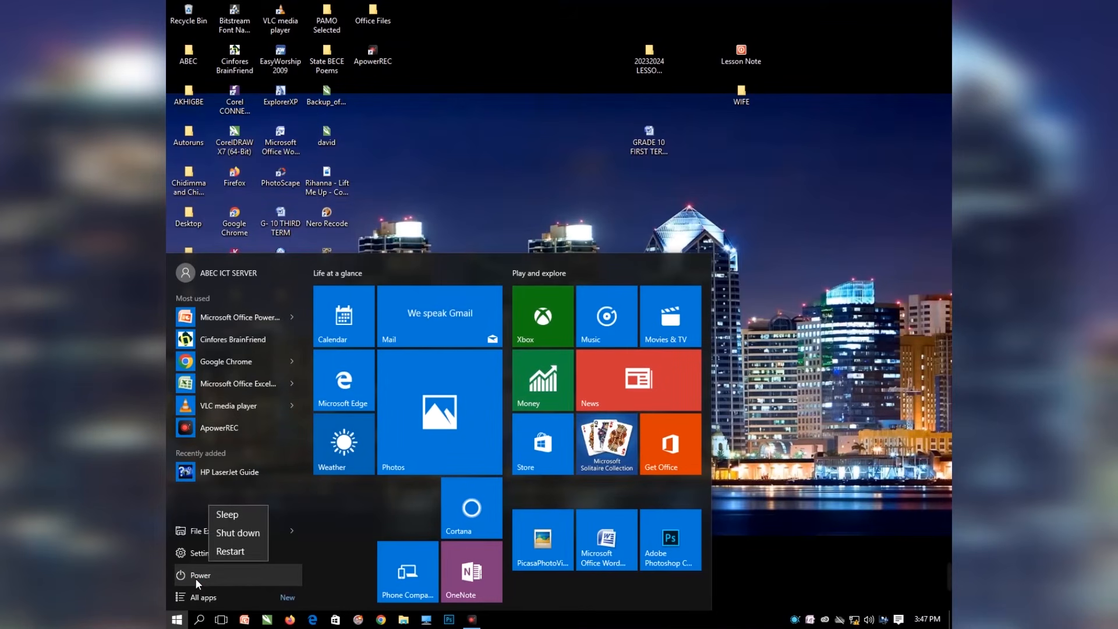
left_click(235, 533)
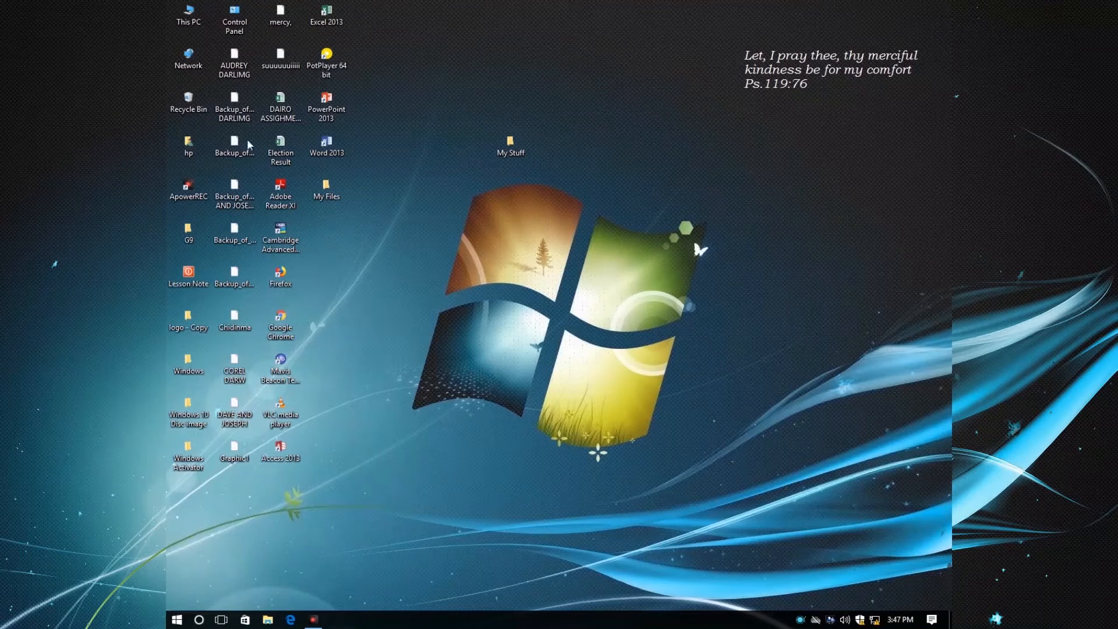
- On the second computer, create a blank Word 2013 document reading "I want to see if I can be able to print from the server computer even though the server computer is turned off."
double_click(324, 141)
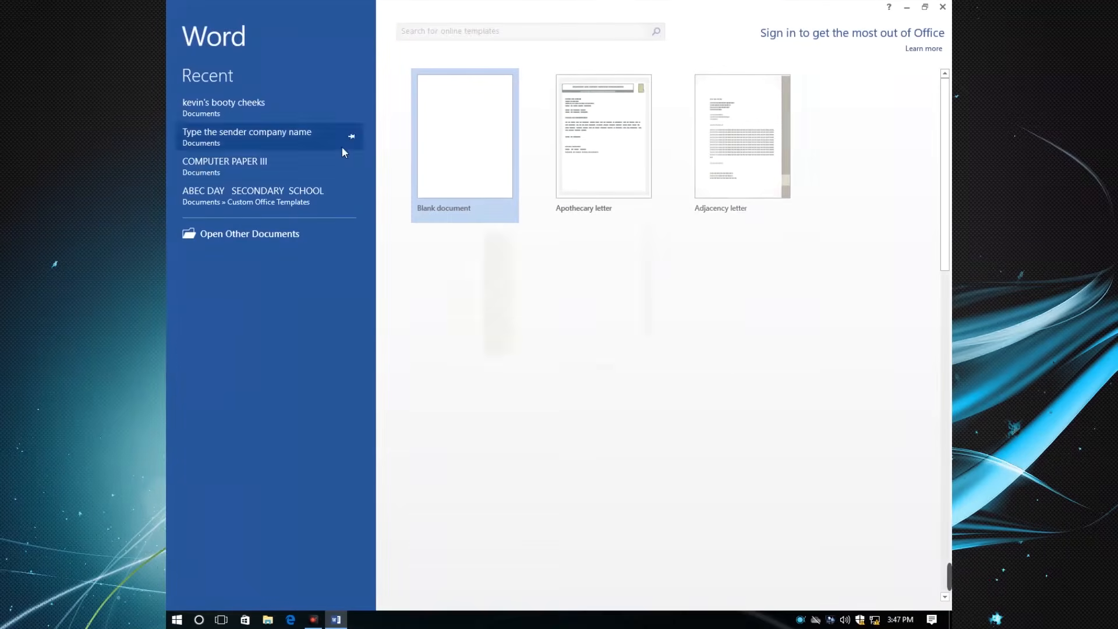
left_click(452, 141)
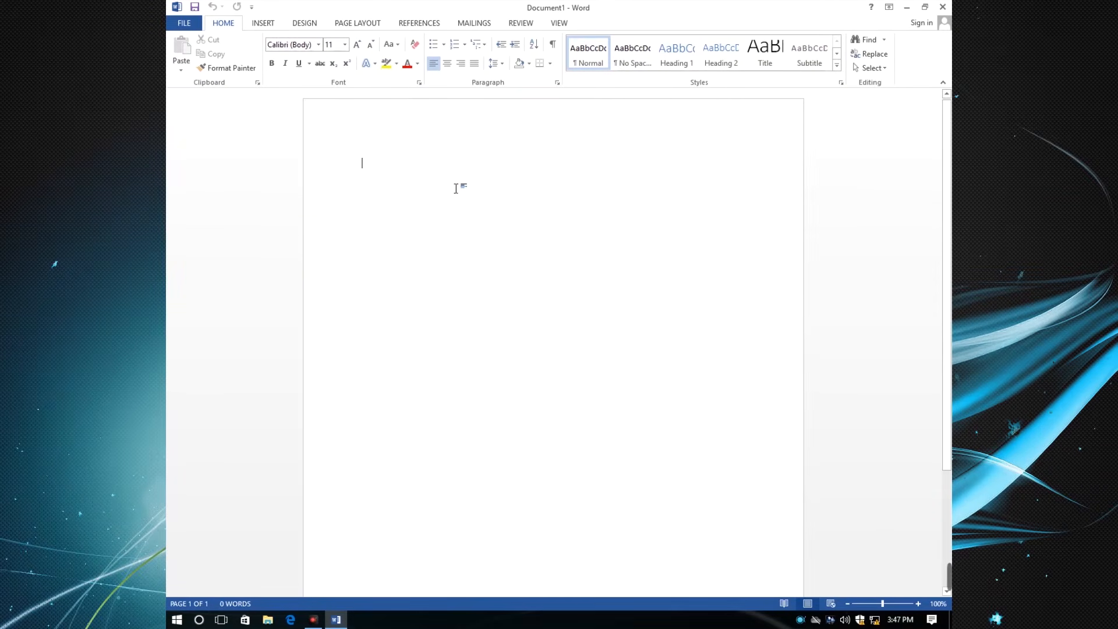
type("I want t")
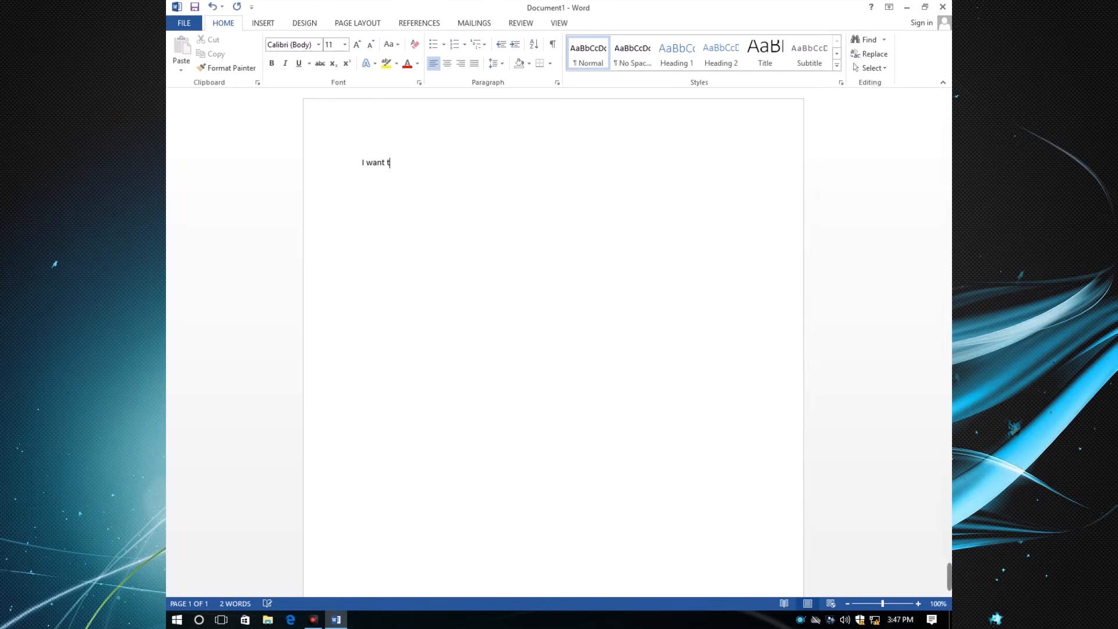
type("o see if I can be able to p")
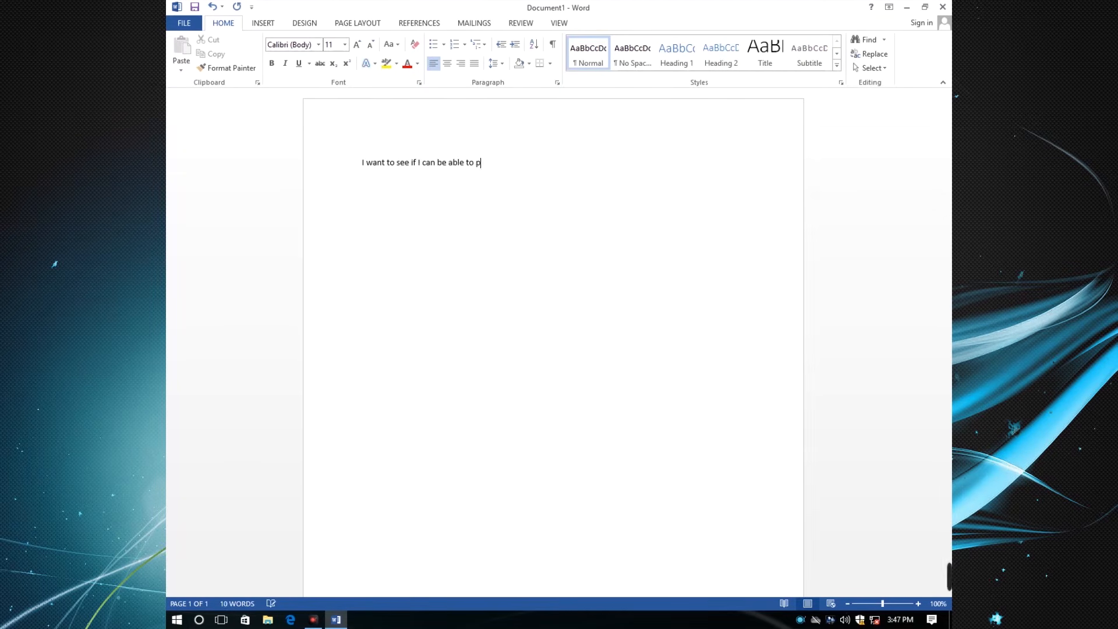
type("rint from the server computer even though ")
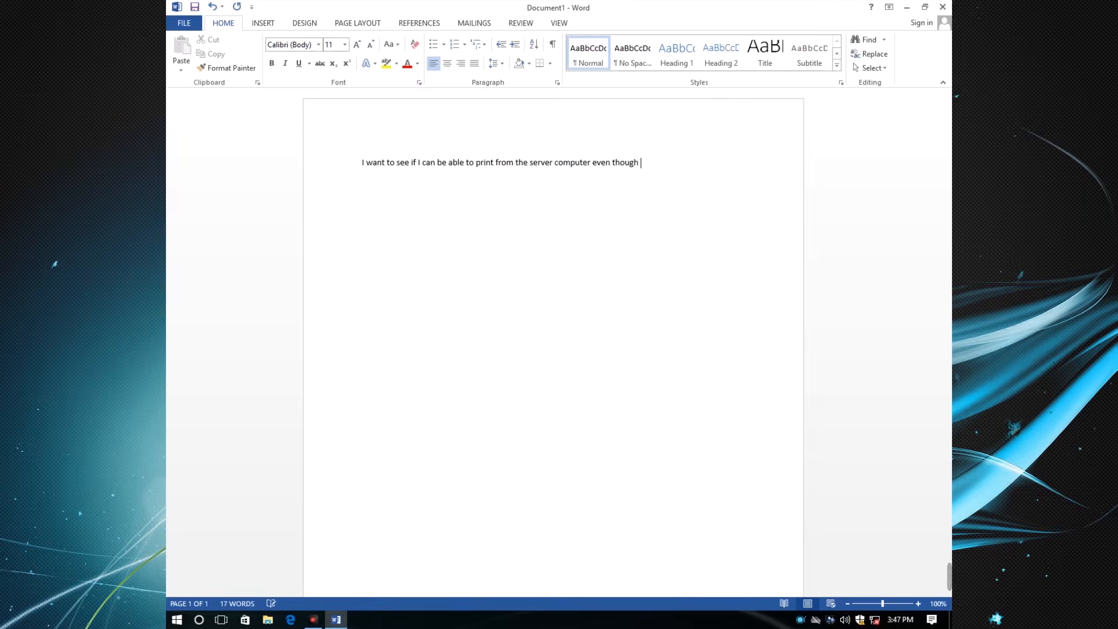
type("the server computer is turned off.")
- Format the whole sentence at font size 28, bold and centred
left_click_drag(403, 174, 362, 162)
left_click(345, 45)
left_click(333, 203)
left_click(460, 64)
scroll(409, 97, "down", 1)
left_click(271, 63)
left_click_drag(748, 203, 403, 143)
left_click(448, 68)
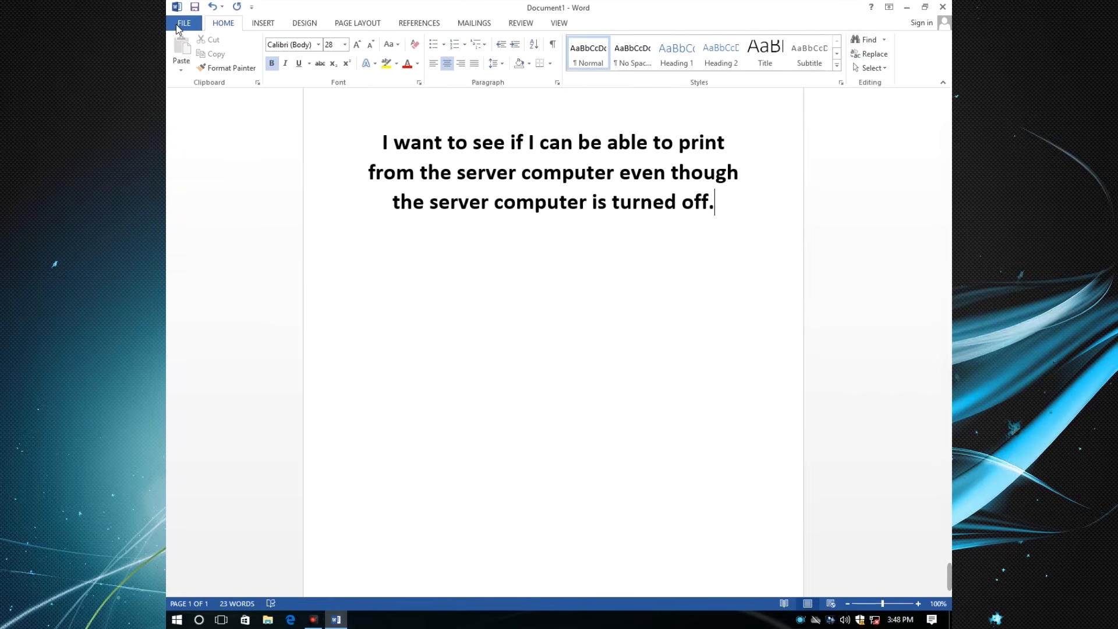
- Try to print one copy of the document on the shared HP LaserJet Professional P1102
left_click(176, 23)
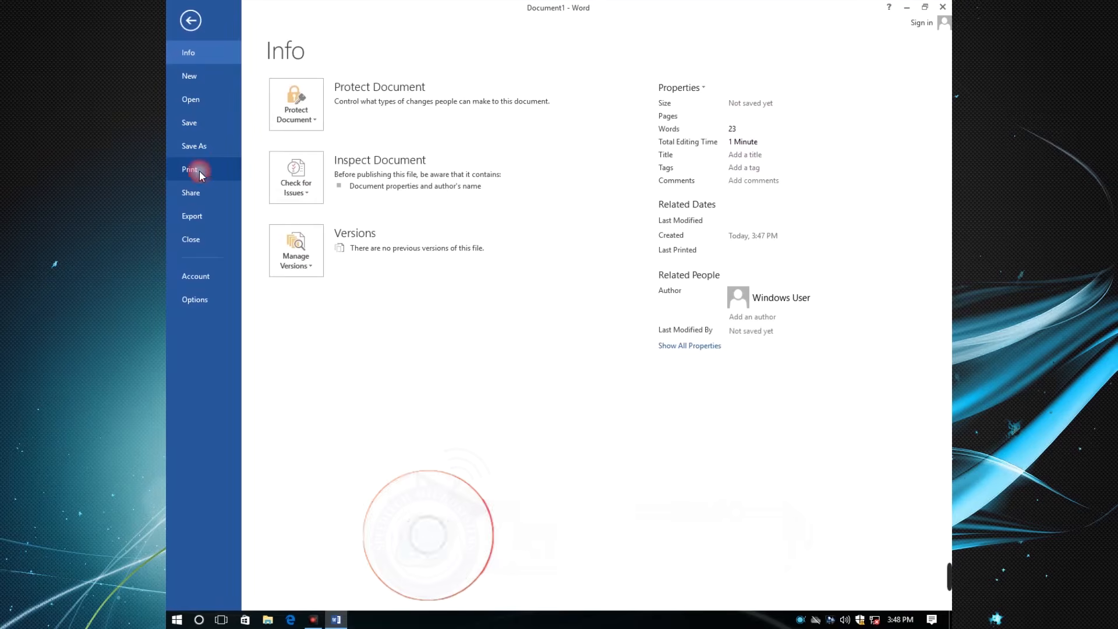
left_click(199, 170)
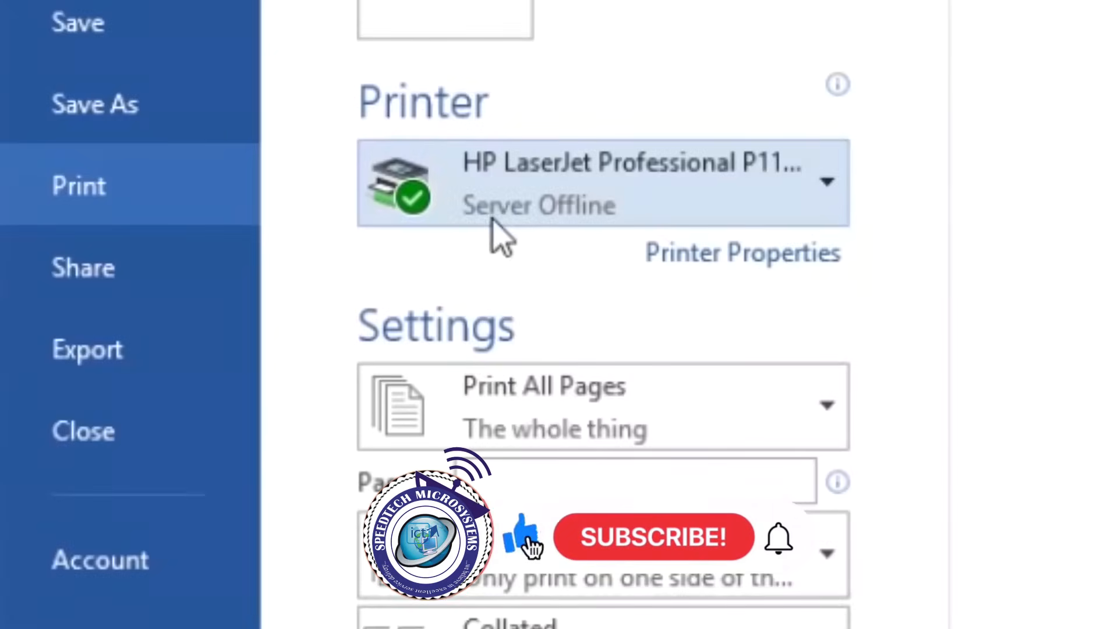
mouse_move(316, 178)
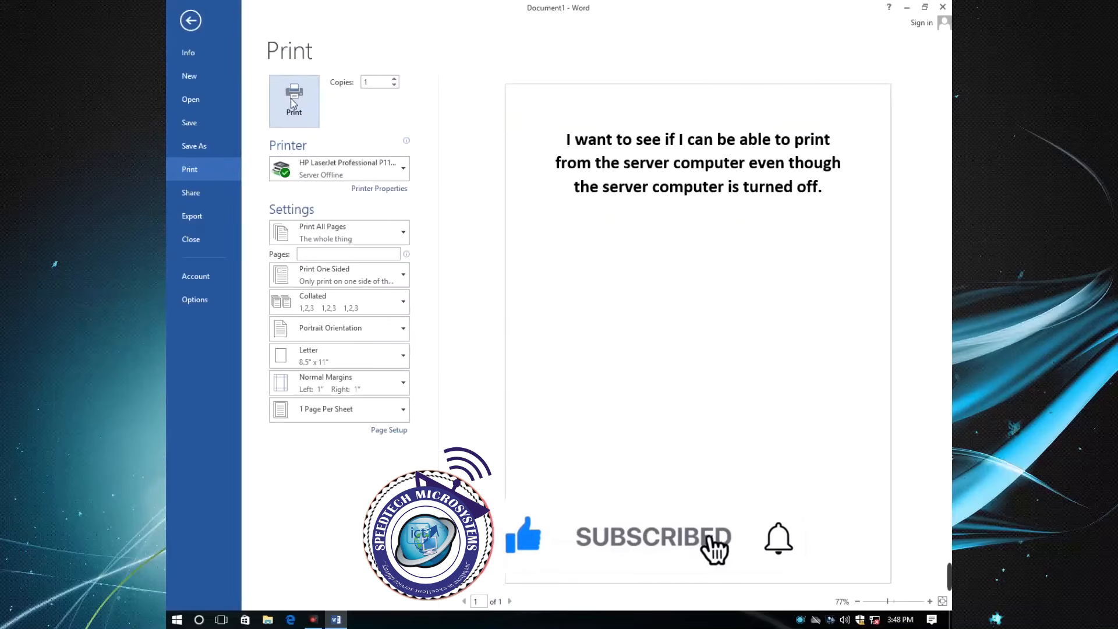
left_click(291, 101)
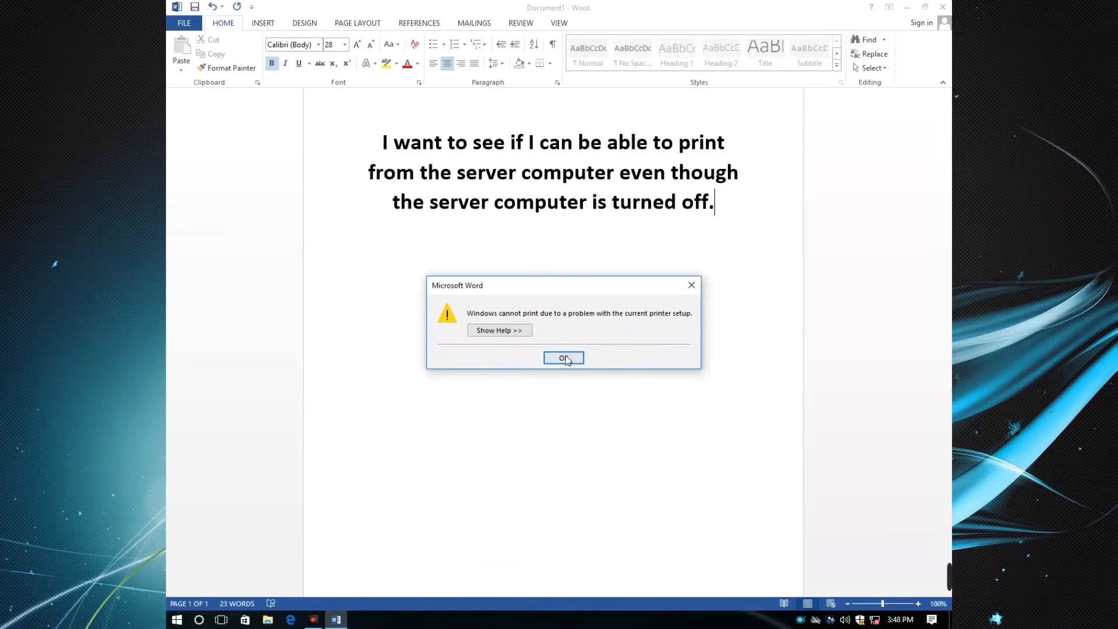
left_click(564, 358)
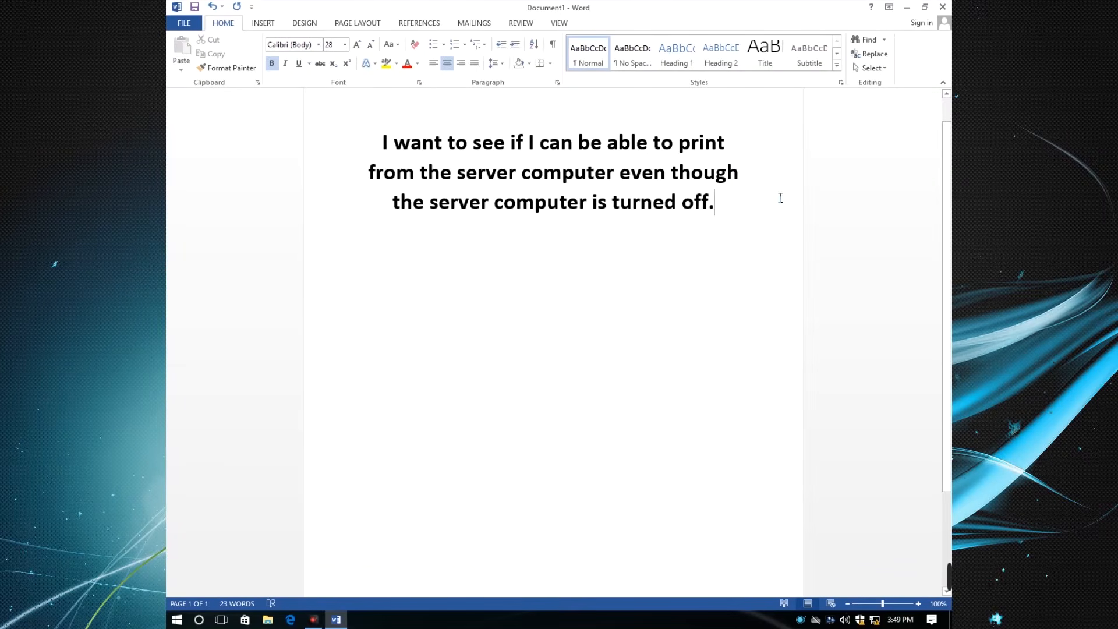
- Check the status of the HP LaserJet Professional P1102 in the document's print settings
left_click(185, 23)
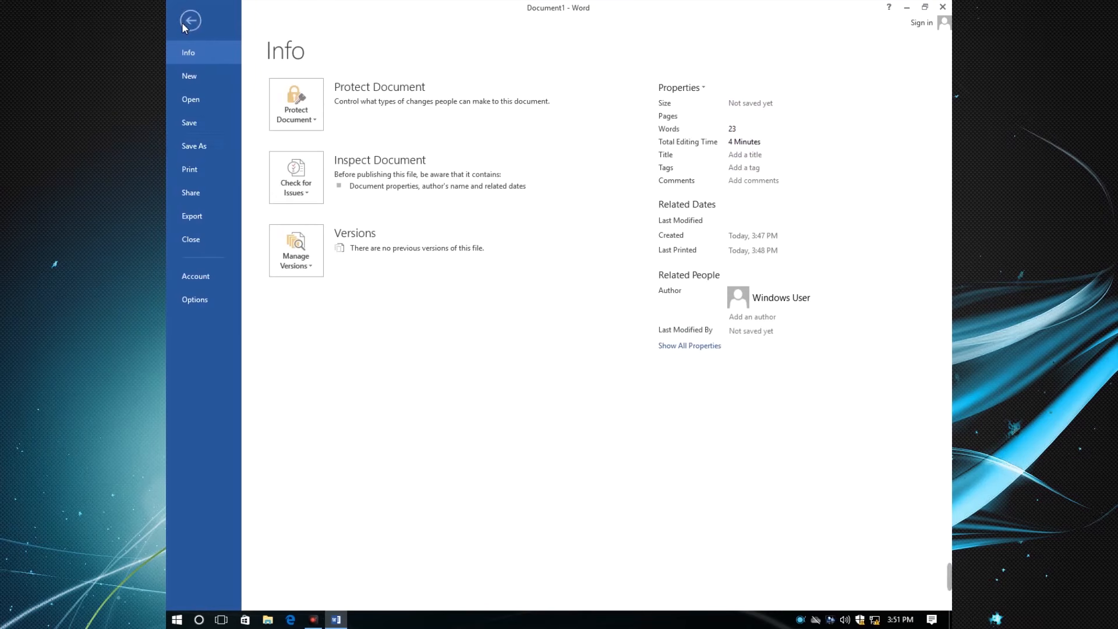
left_click(191, 169)
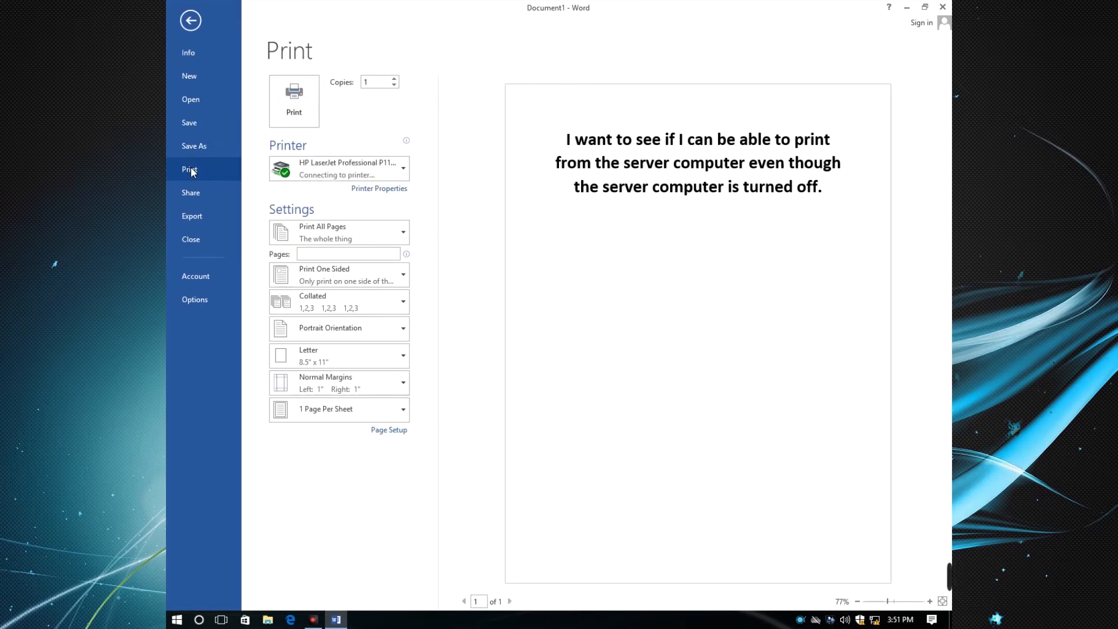
mouse_move(313, 176)
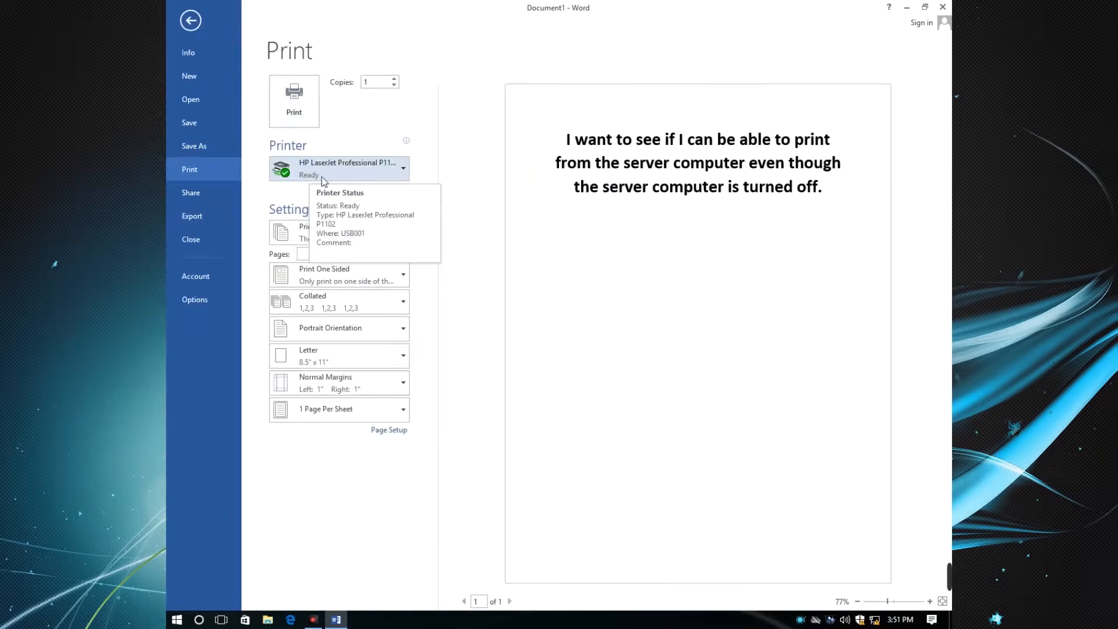
key("Escape")
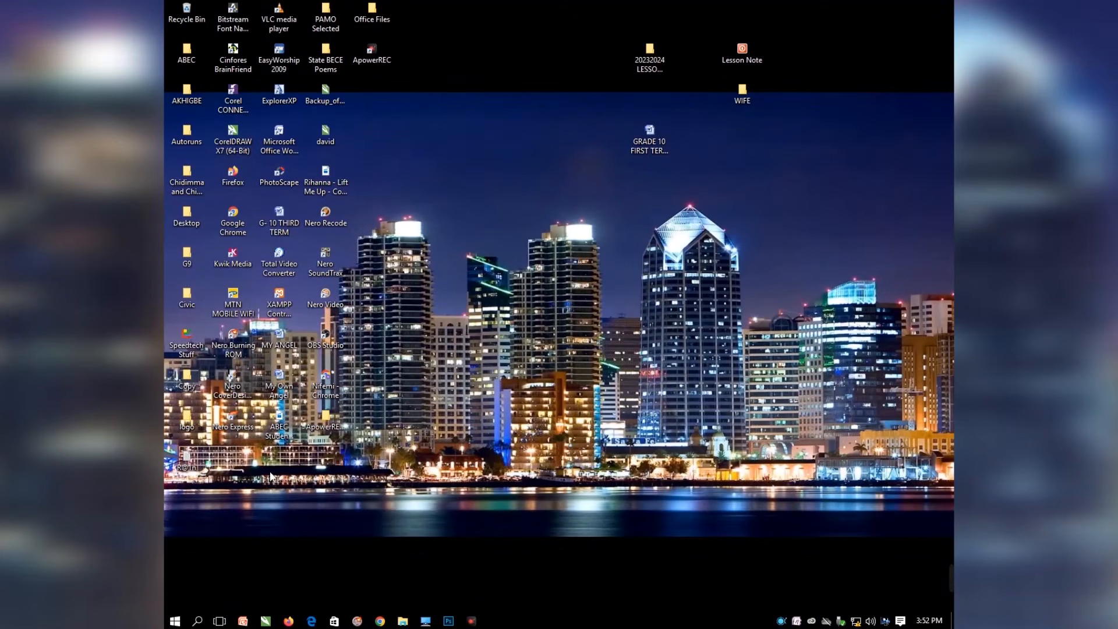
- On the server computer, open Devices and Printers in Control Panel and examine the HP LaserJet Professional P1102
left_click(175, 623)
type("c")
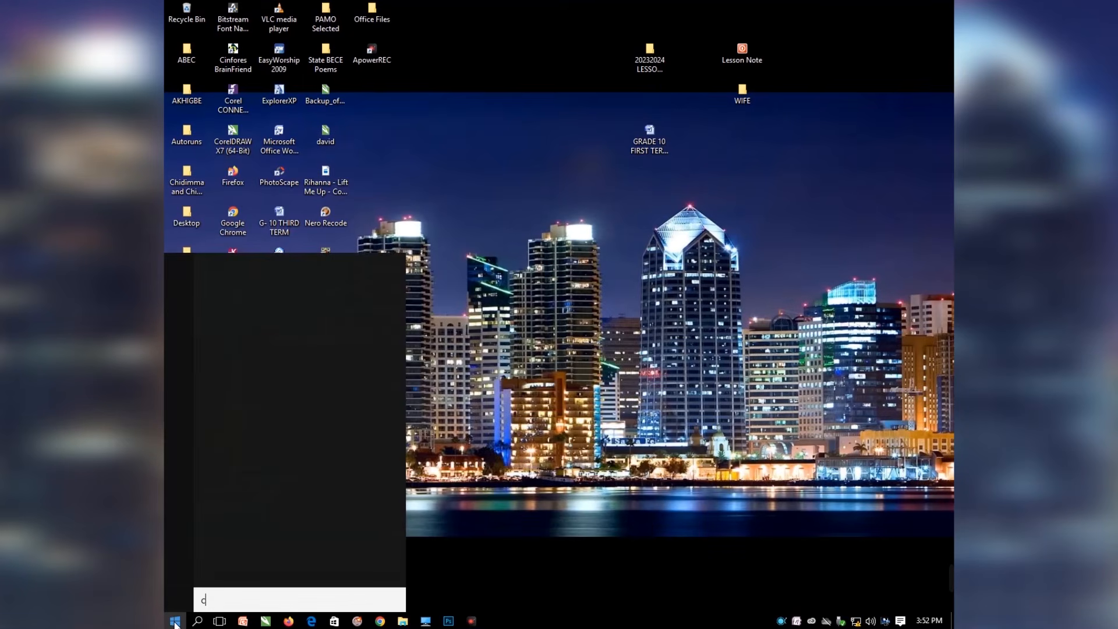
type("ont")
left_click(250, 274)
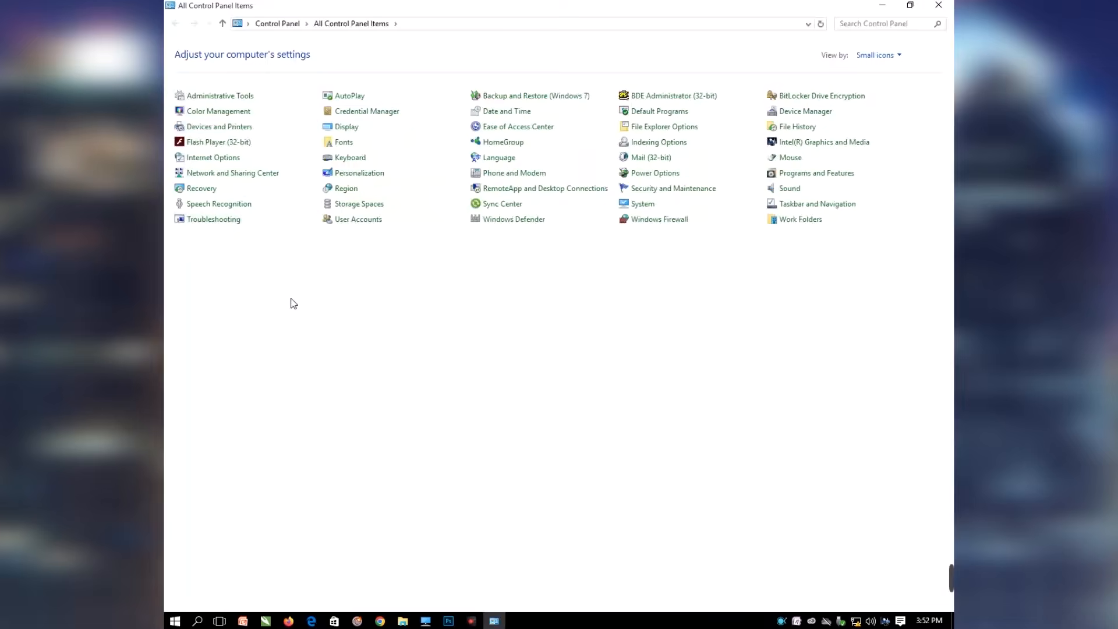
left_click(239, 128)
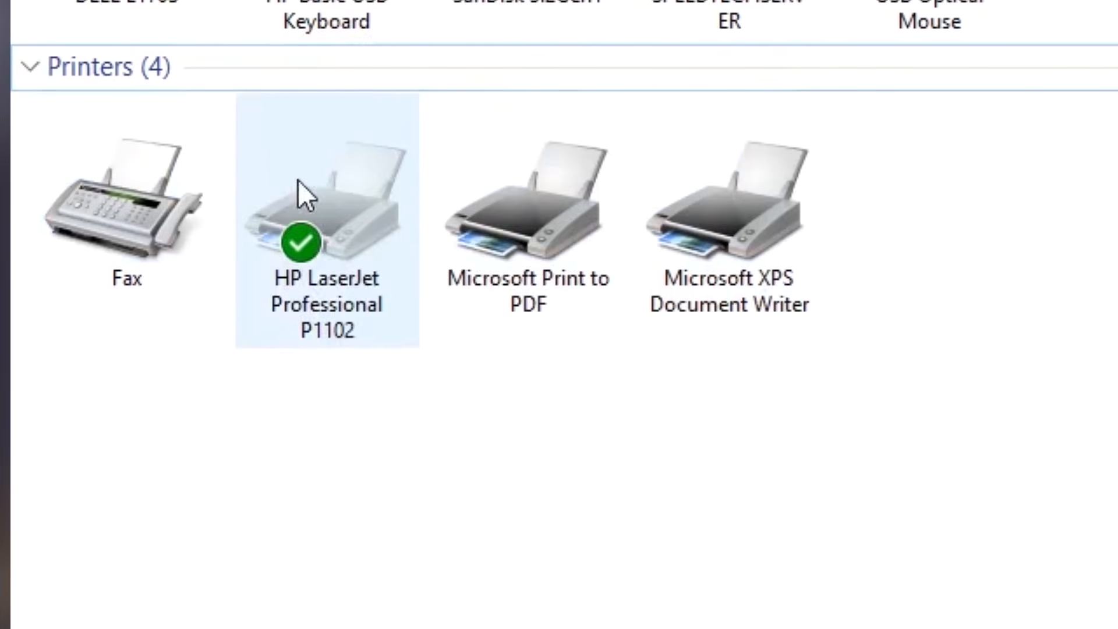
mouse_move(266, 265)
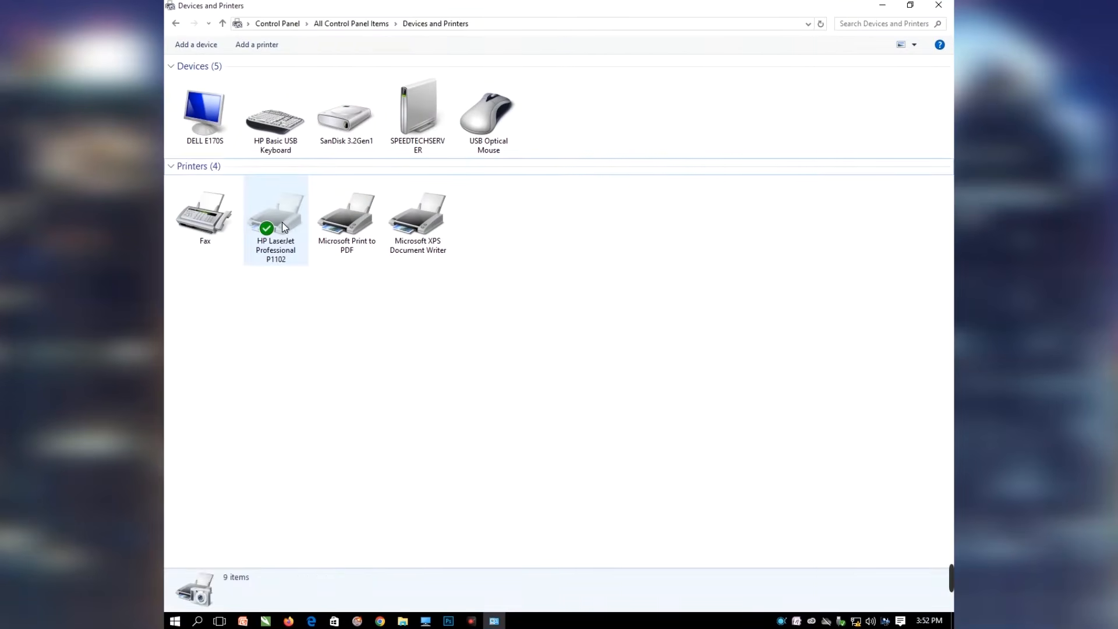
- Open the print queue of the HP LaserJet Professional P1102, select the Word document in it and enlarge the queue window
double_click(282, 222)
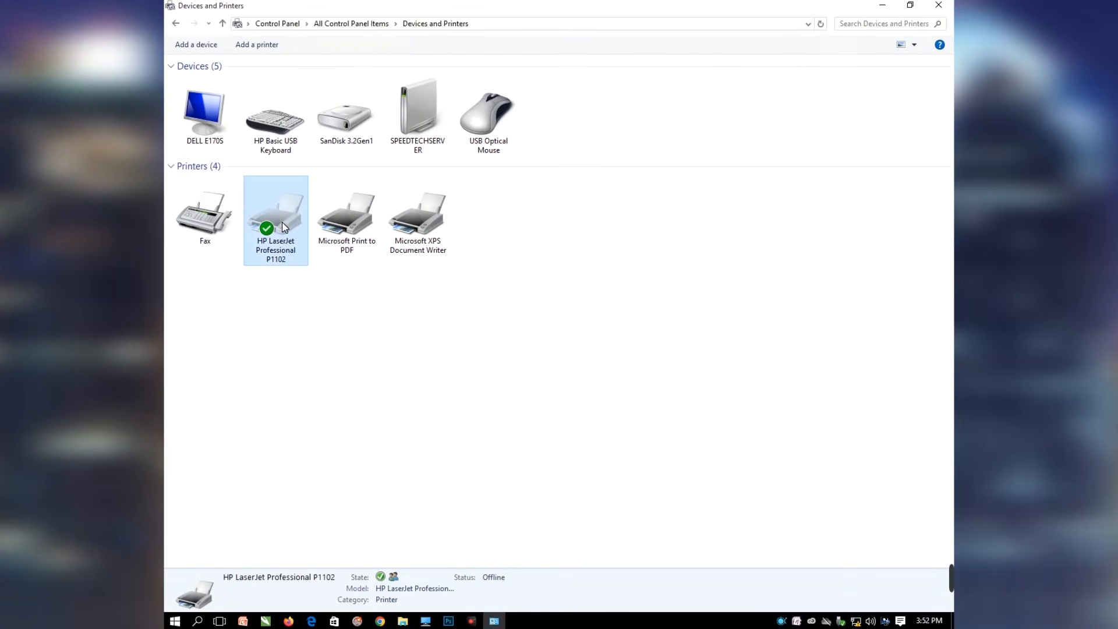
left_click(261, 115)
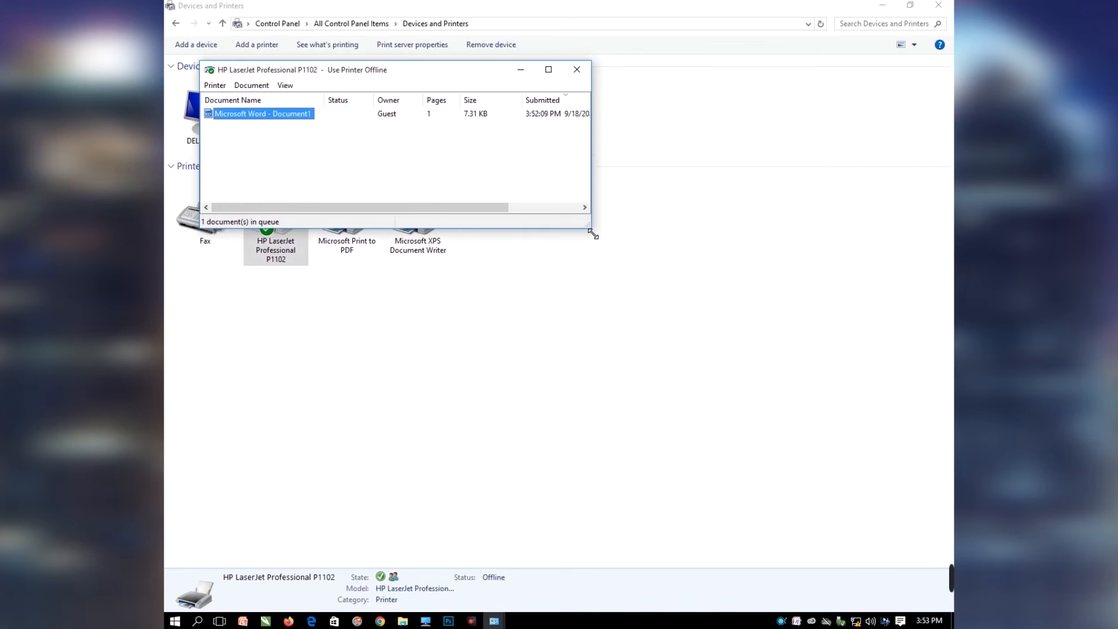
left_click_drag(601, 239, 782, 355)
left_click(460, 178)
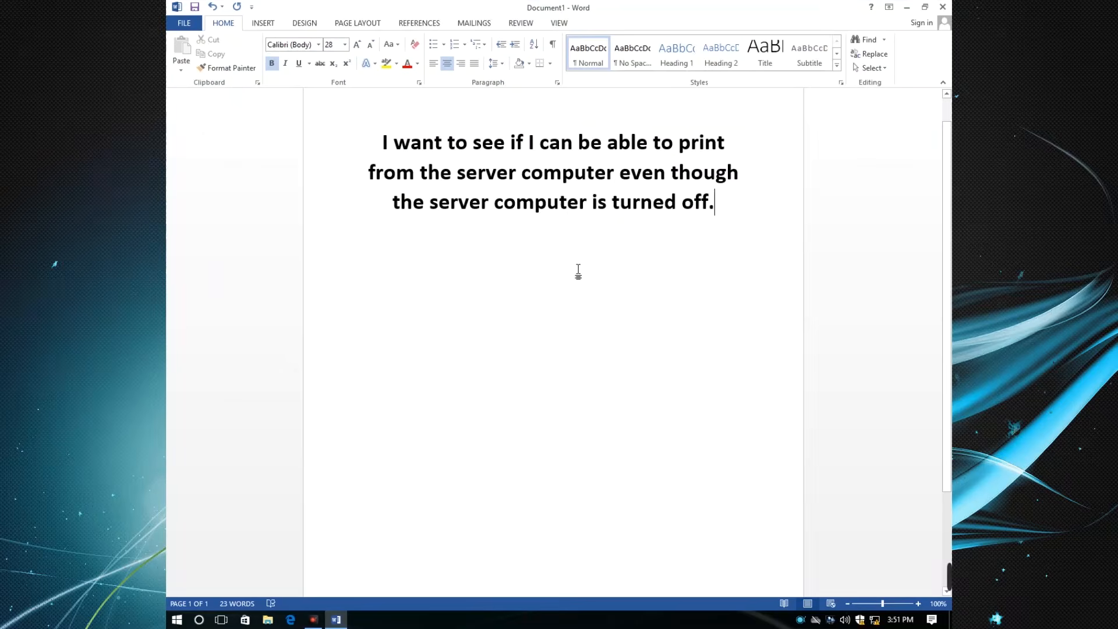
left_click(577, 270)
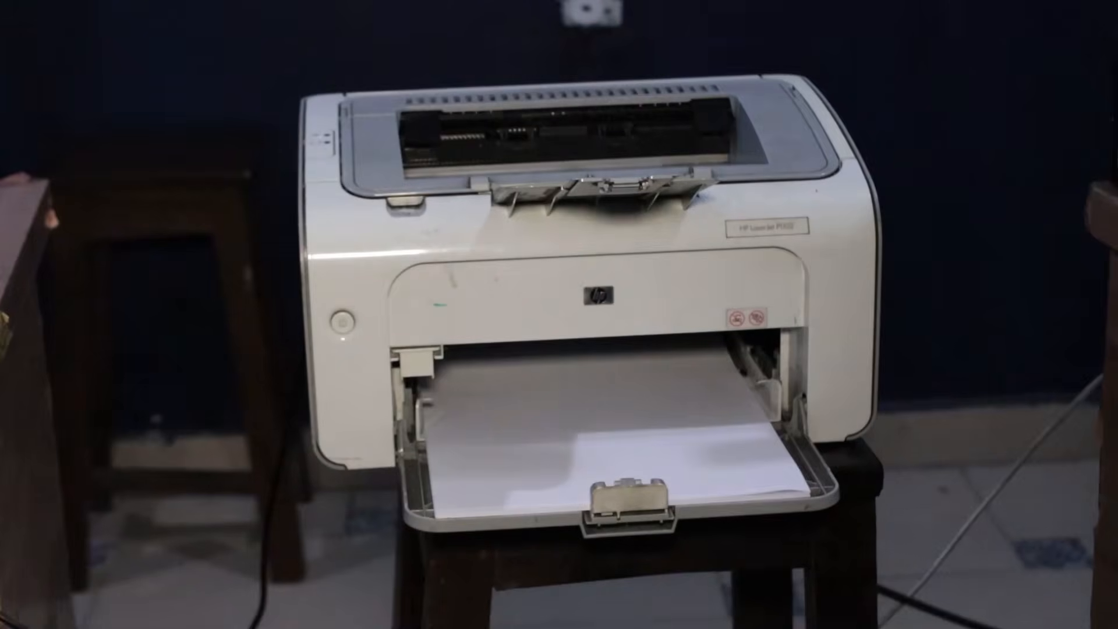